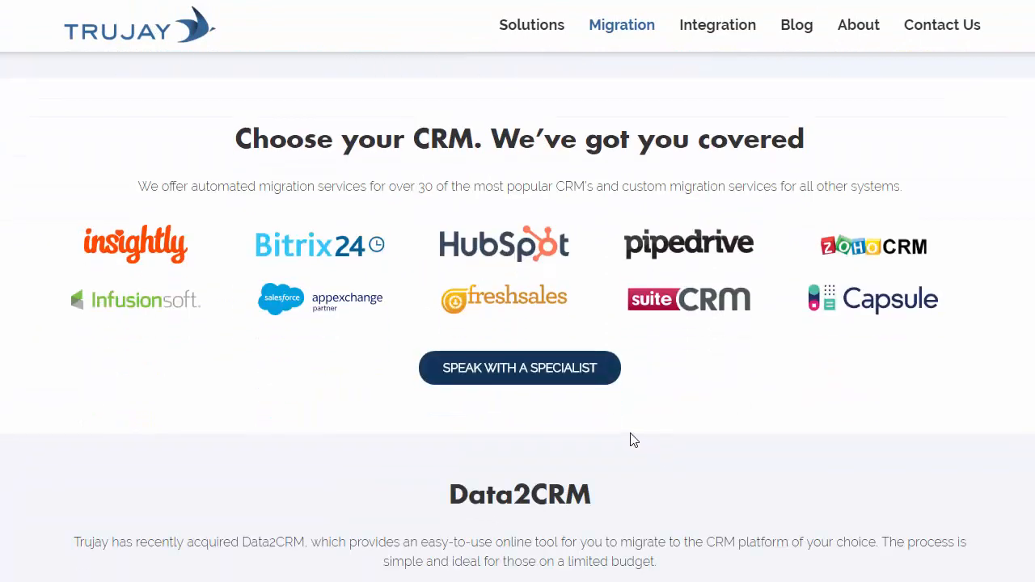
Start a Data2CRM data migration with HubSpot as the current CRM and authorize access to one of its listed accounts.
scroll(562, 432, down, 2)
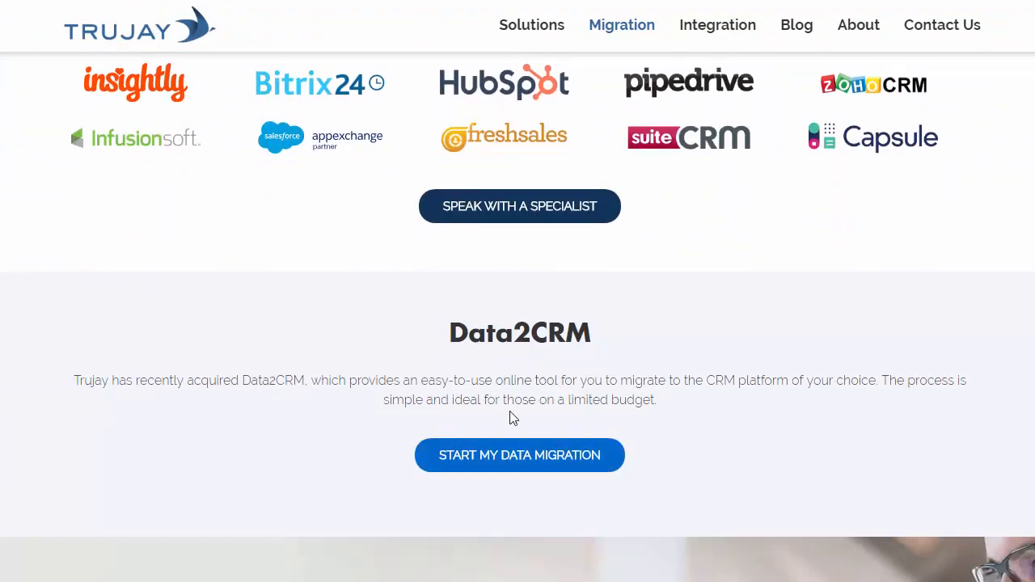
click(502, 455)
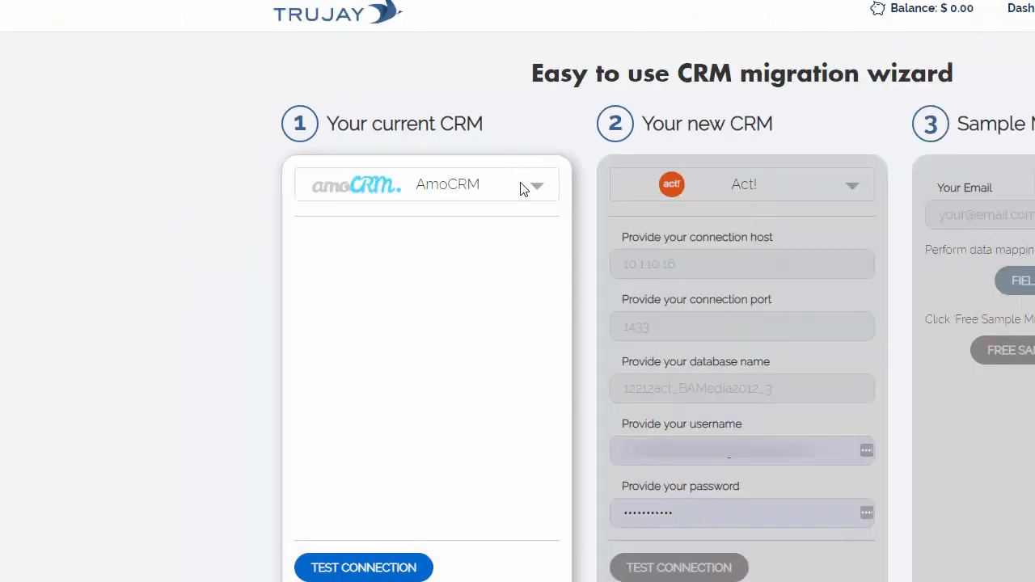
click(521, 188)
text(hu)
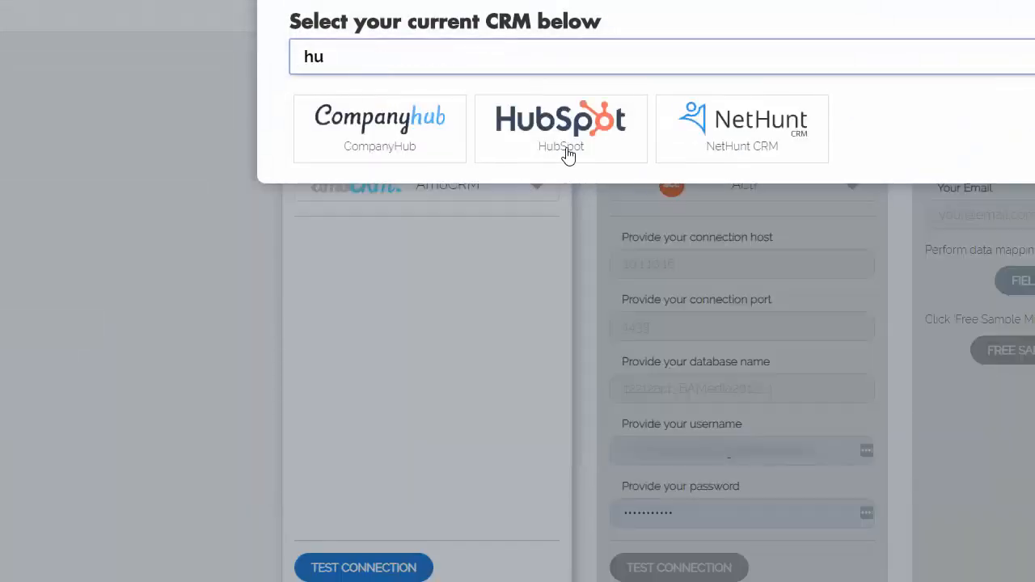
click(567, 152)
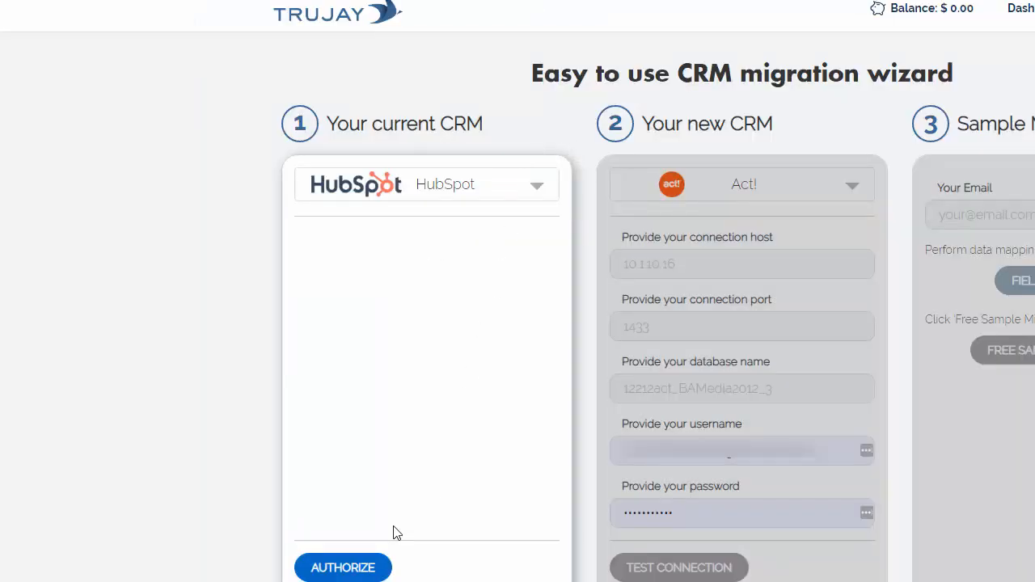
click(349, 569)
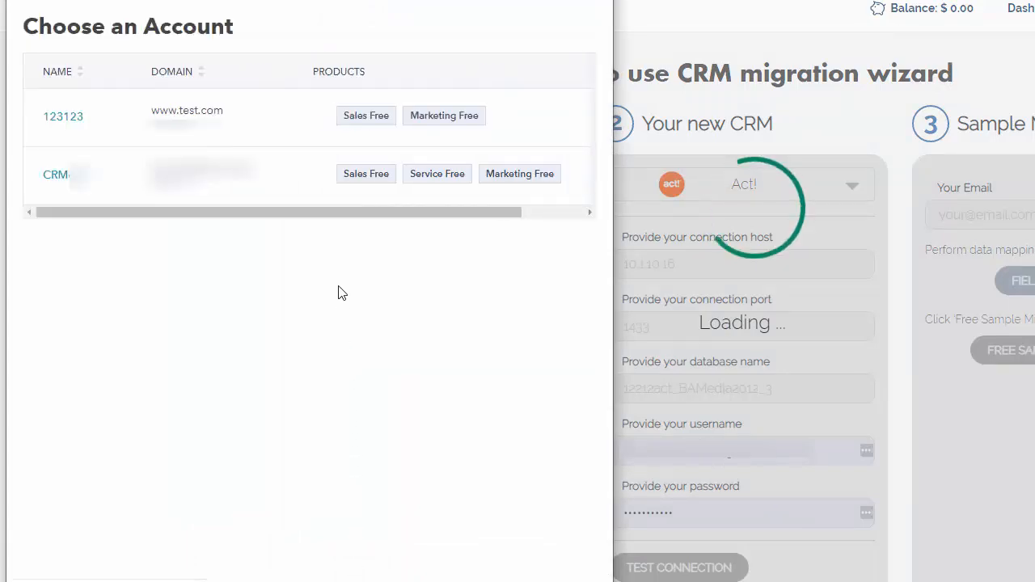
click(266, 139)
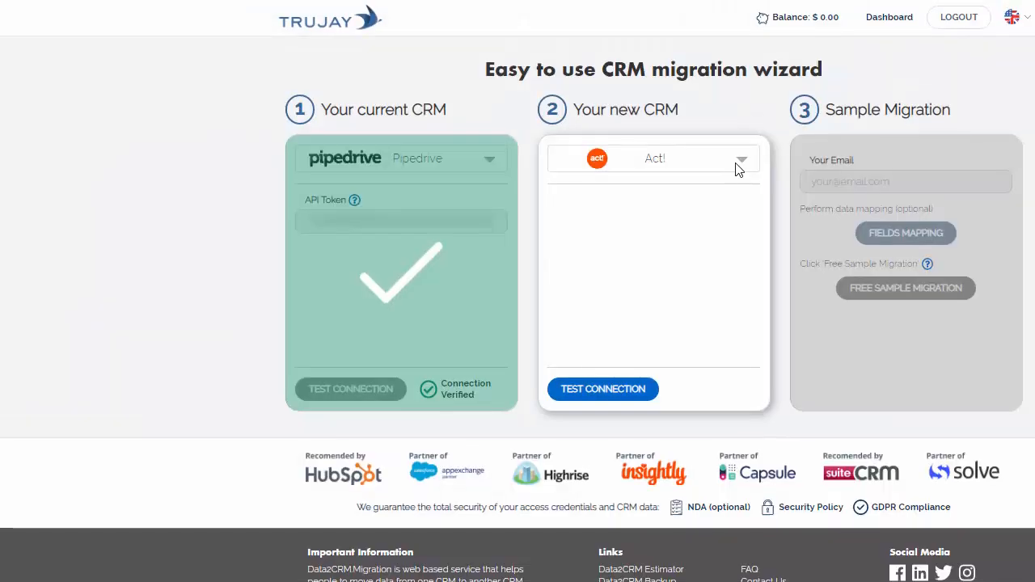
Choose Salesforce as the new CRM.
click(736, 166)
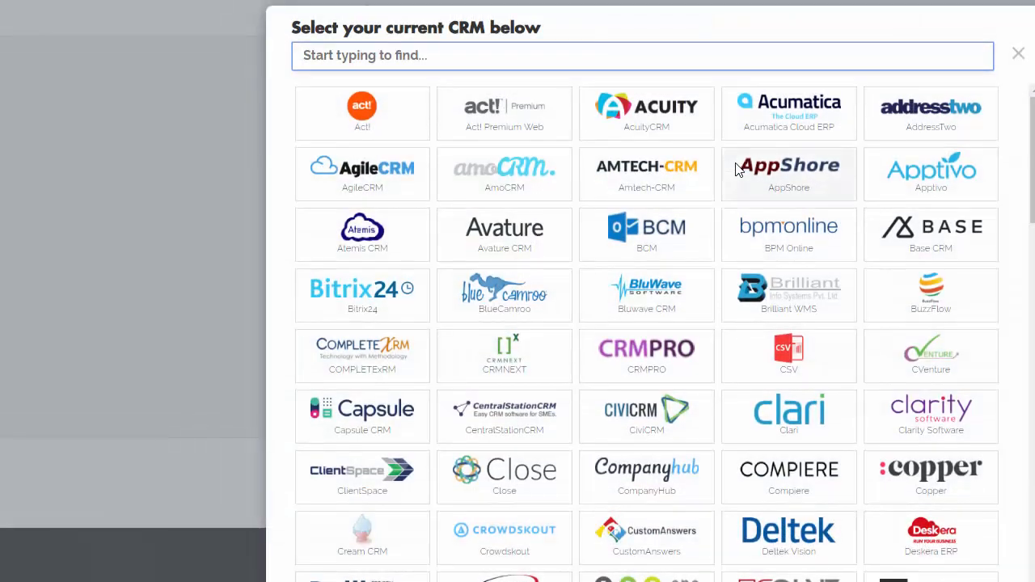
text(sa)
click(765, 232)
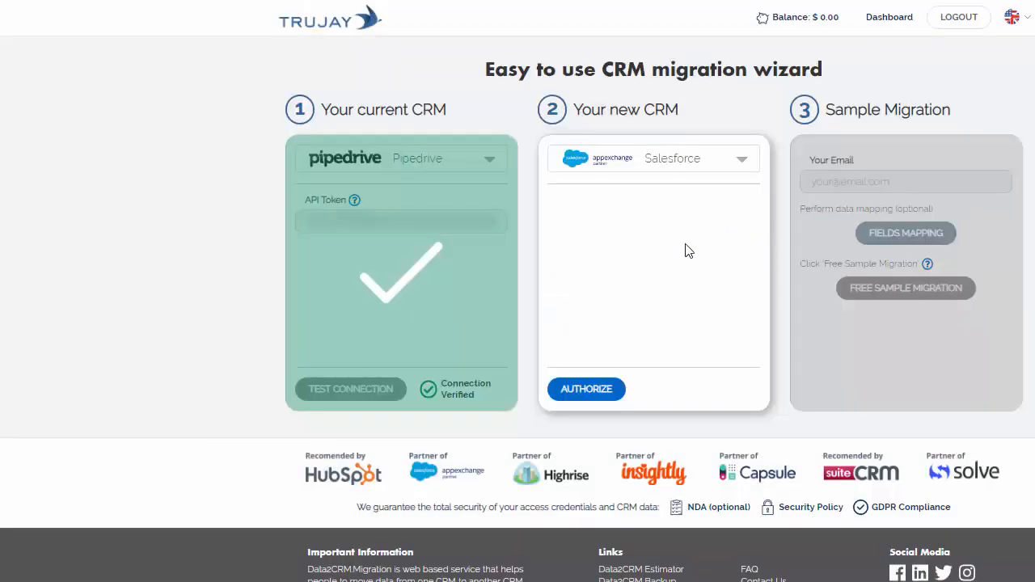
Authorize the Salesforce connection by logging in with the saved username and a pasted account password.
click(604, 380)
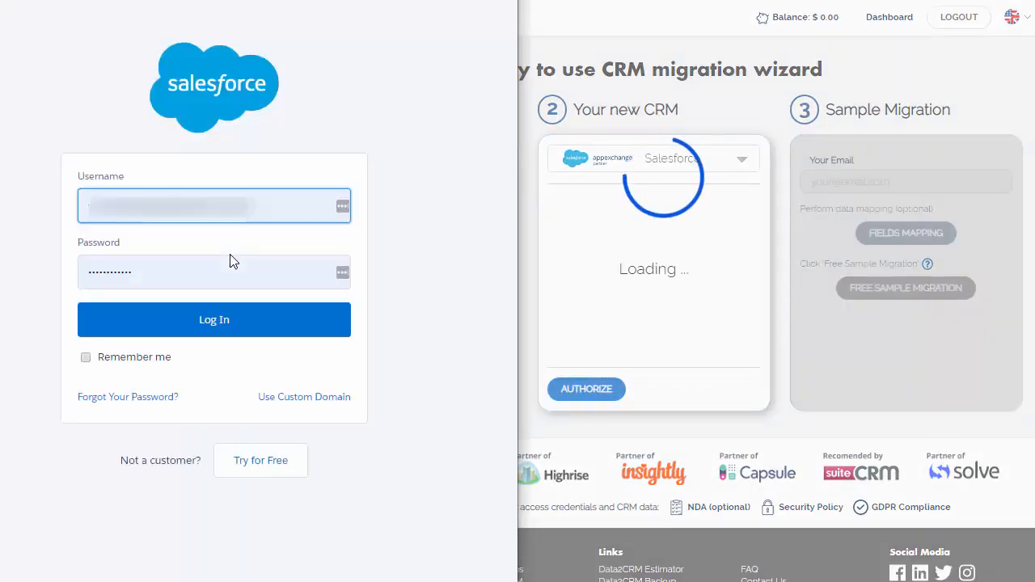
click(202, 207)
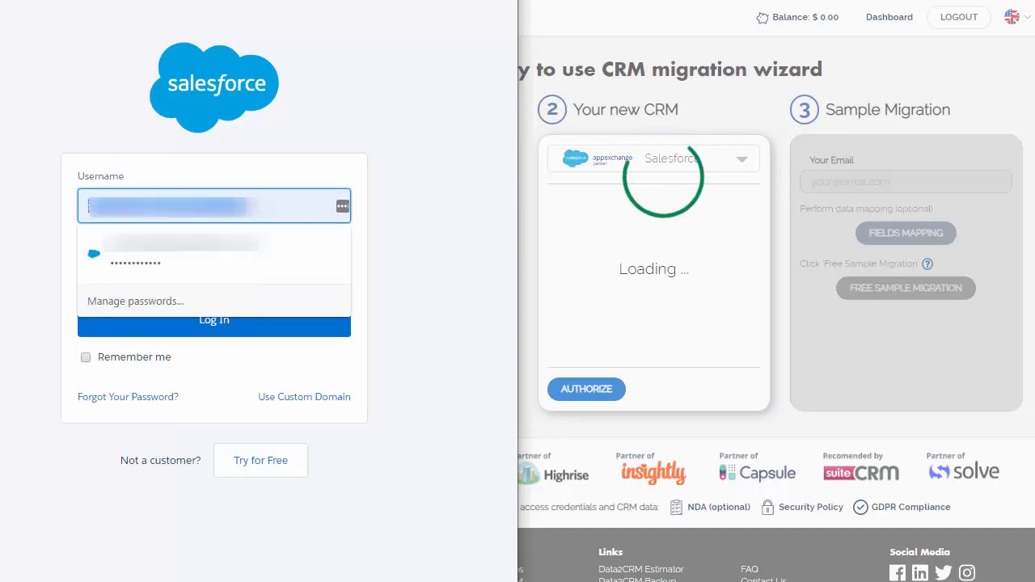
click(234, 238)
click(218, 279)
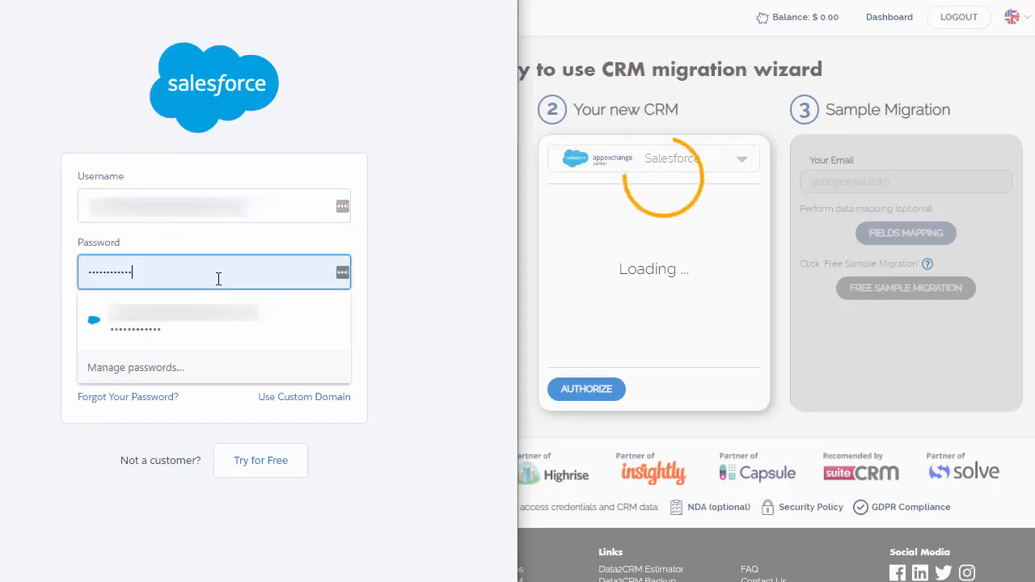
key(ctrl+a)
key(ctrl+v)
click(380, 341)
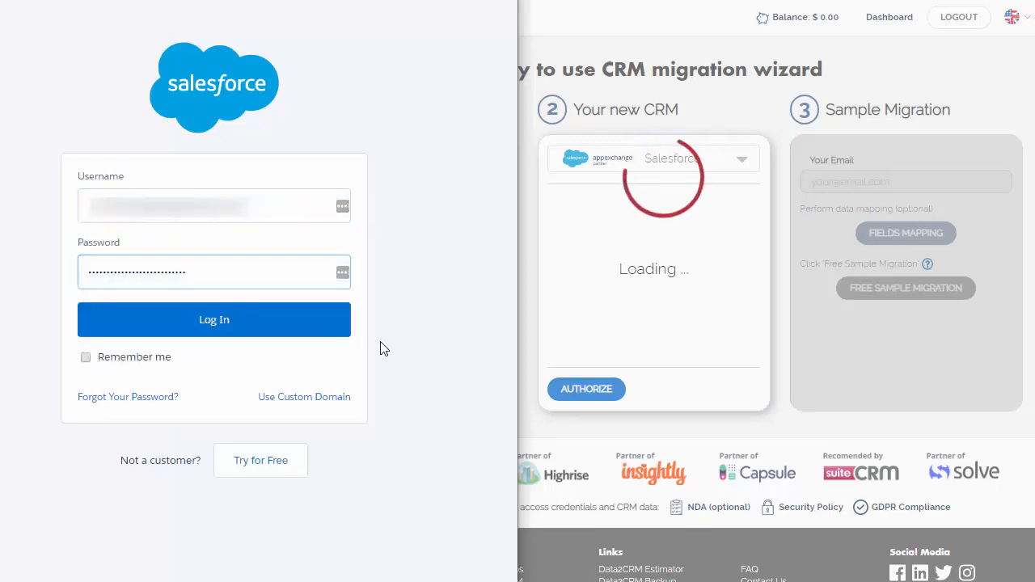
click(249, 315)
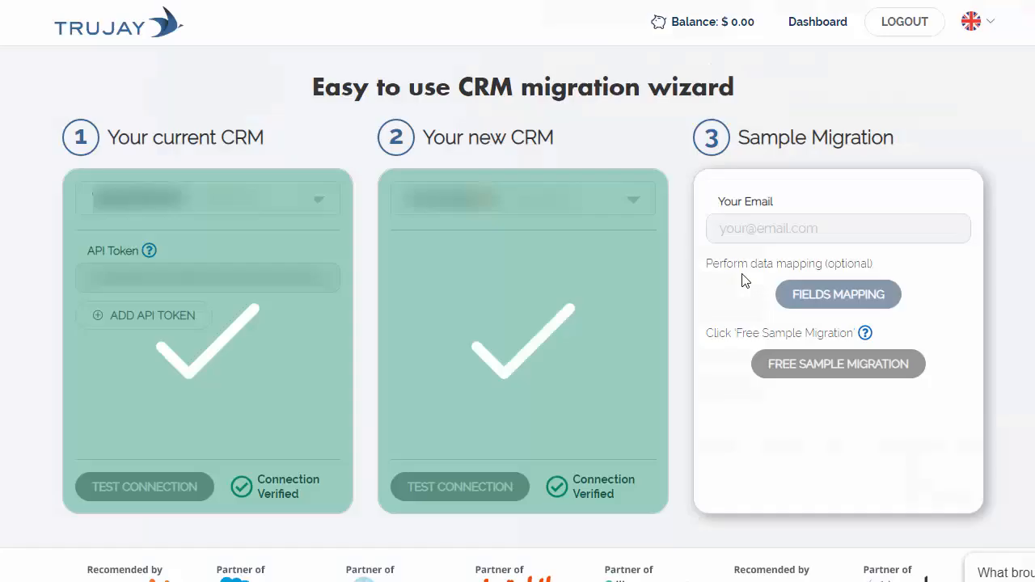
Enter the contact e-mail for the sample migration and launch the free sample migration.
click(754, 226)
key(ctrl+v)
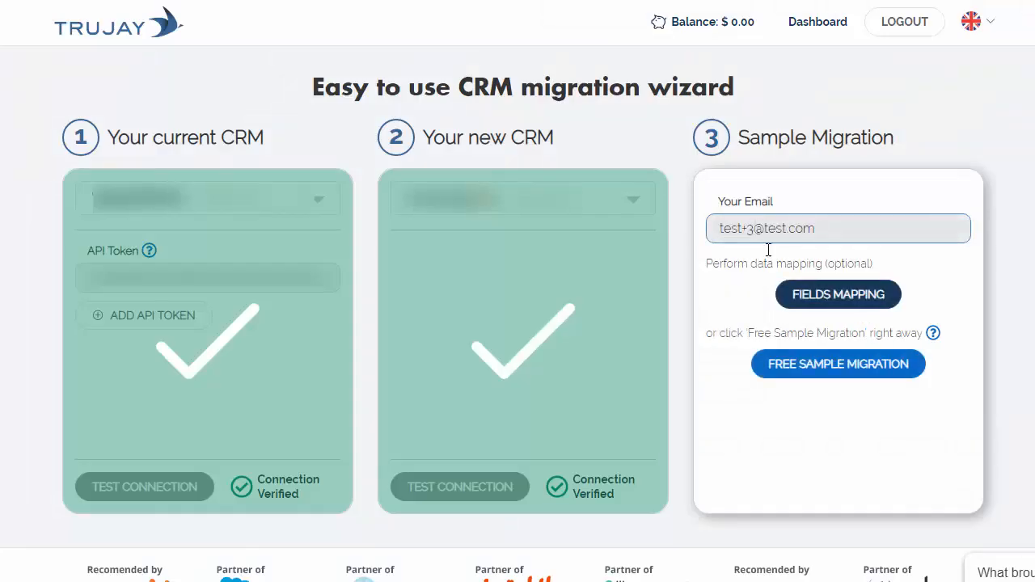
click(784, 367)
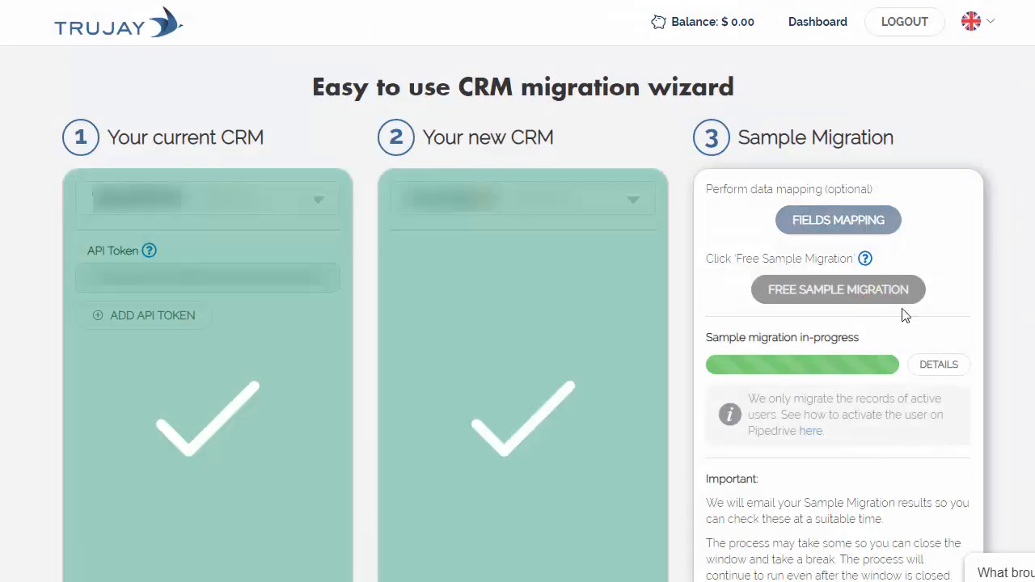
View the sample migration's progress details and the explanation of how a sample migration works.
click(930, 365)
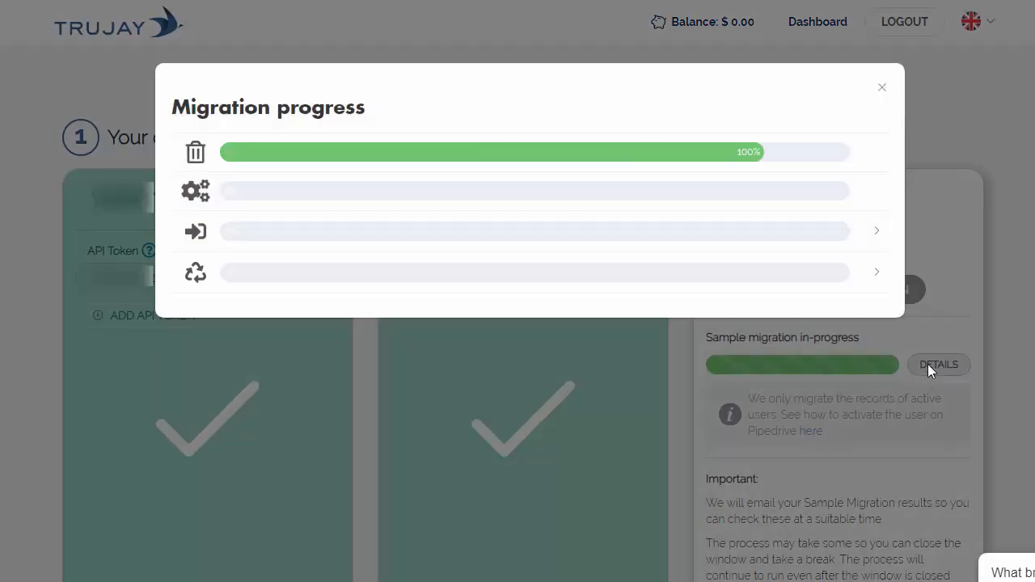
click(882, 90)
click(864, 261)
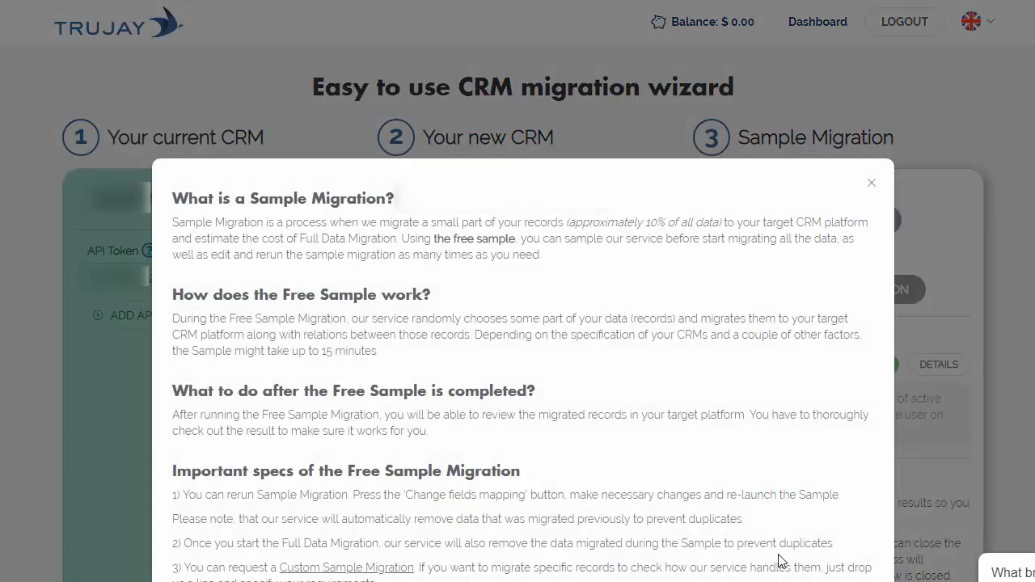
click(869, 188)
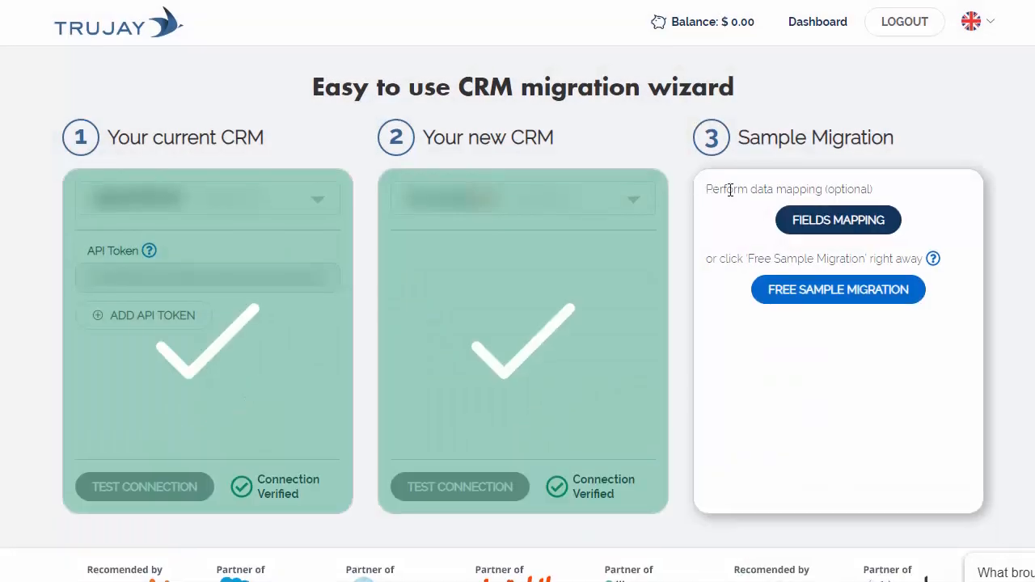
Open the fields mapping options and exclude the Emails and Notes modules from the migration.
click(838, 219)
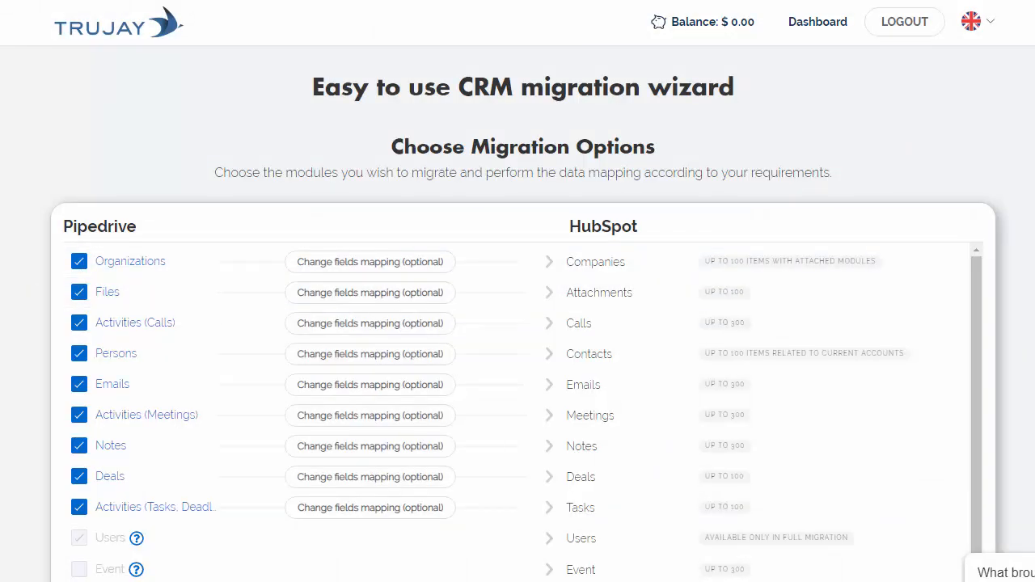
click(79, 293)
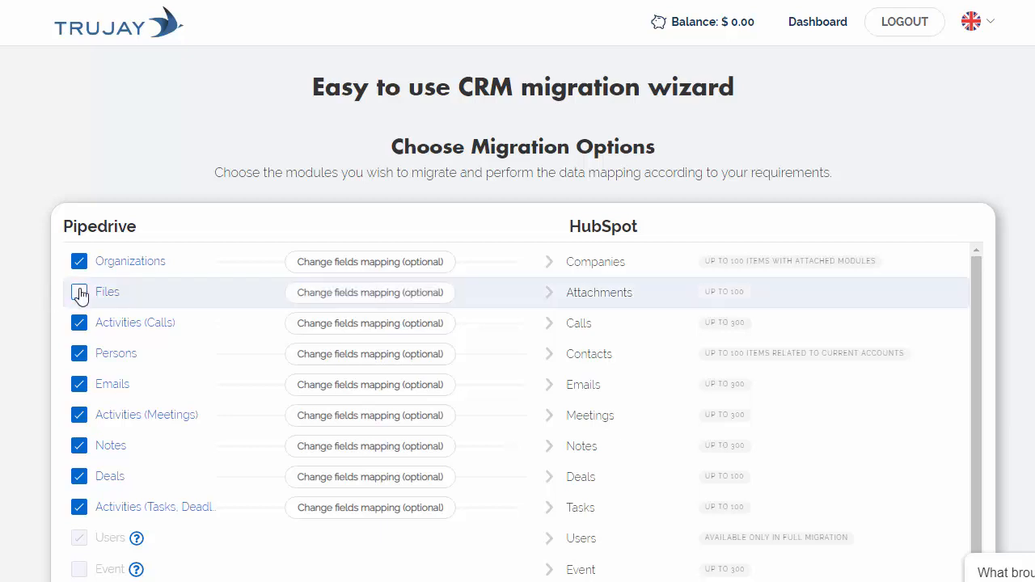
click(80, 384)
click(81, 448)
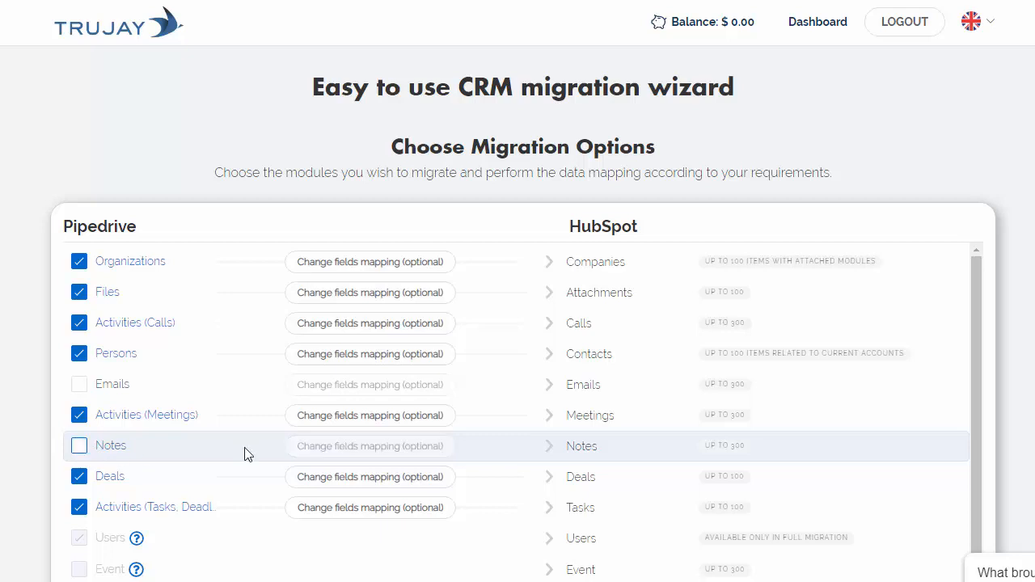
Check the target user choices offered for the listed user under Users Matching.
scroll(285, 473, down, 5)
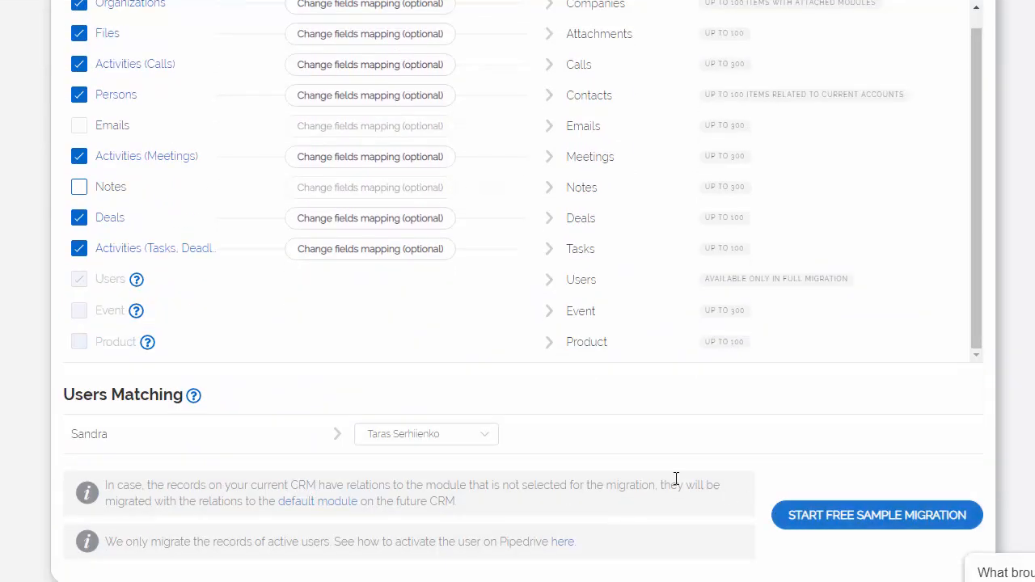
click(415, 442)
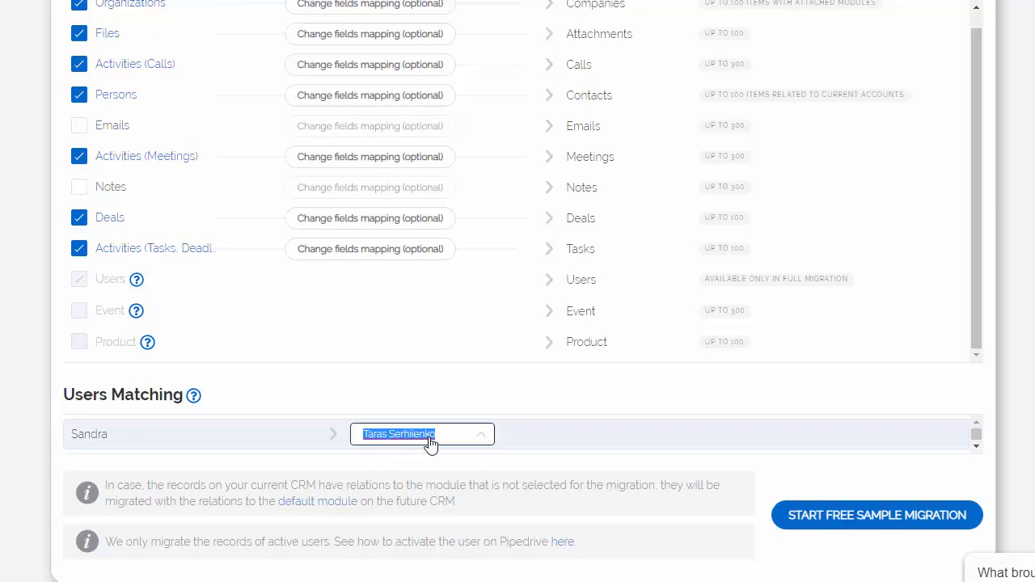
click(485, 439)
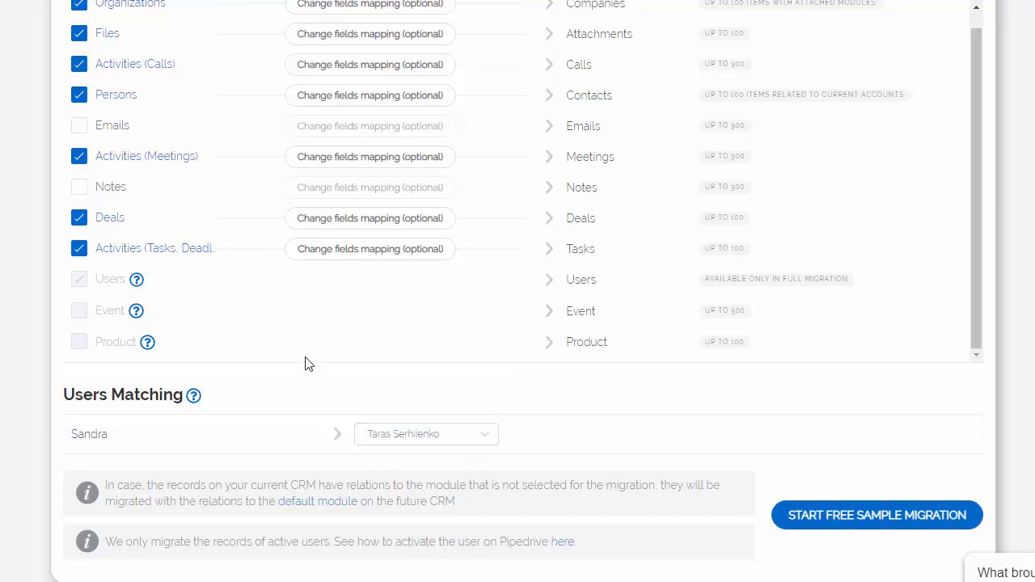
Open the Deals fields mapping and review the Organizations, Files, Activities (Calls) and Persons mappings.
scroll(307, 362, up, 1)
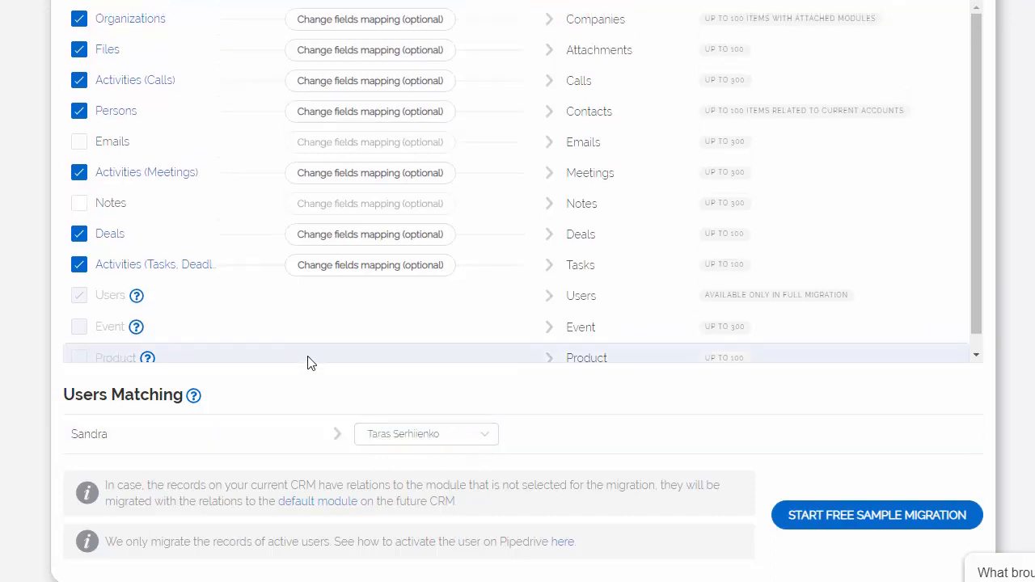
click(352, 239)
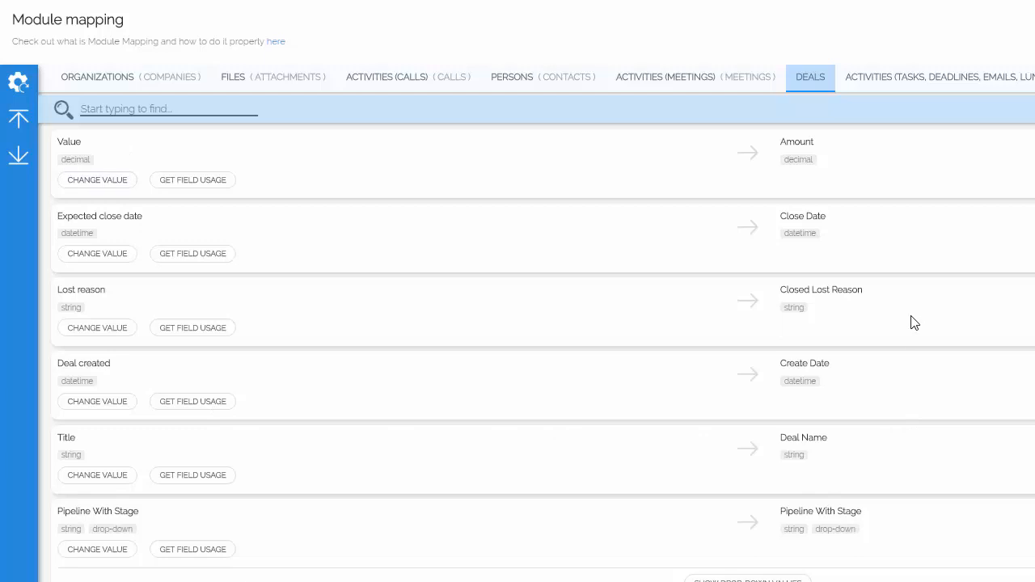
click(130, 77)
click(291, 84)
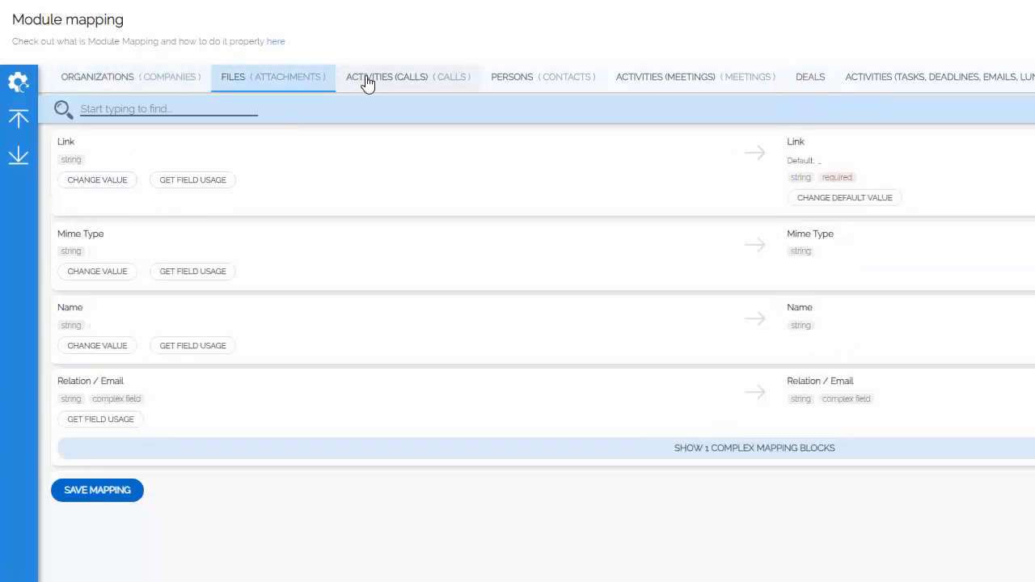
click(366, 82)
click(511, 80)
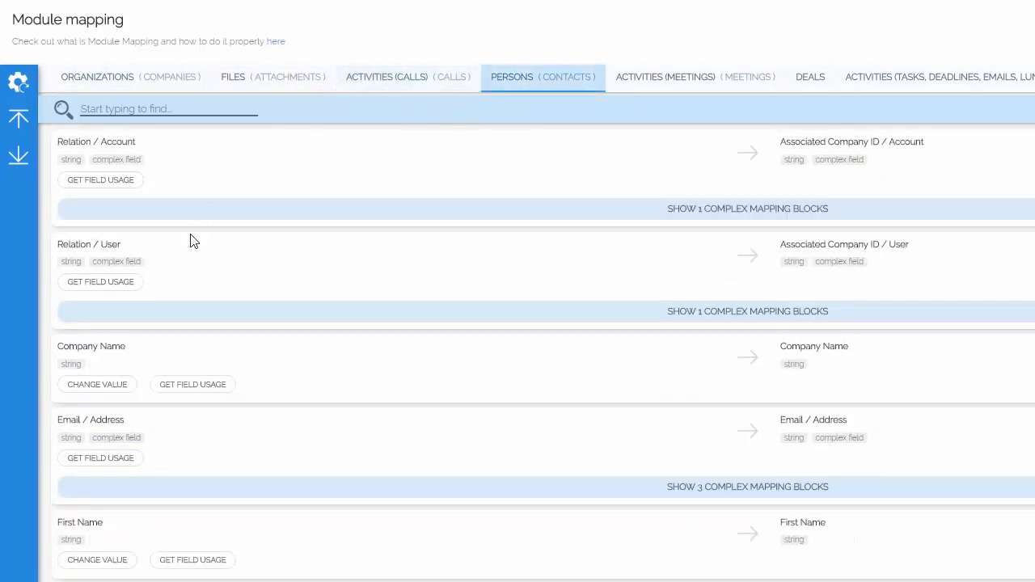
Search the Organizations mapping for fields matching "ad" and clear the search.
click(102, 84)
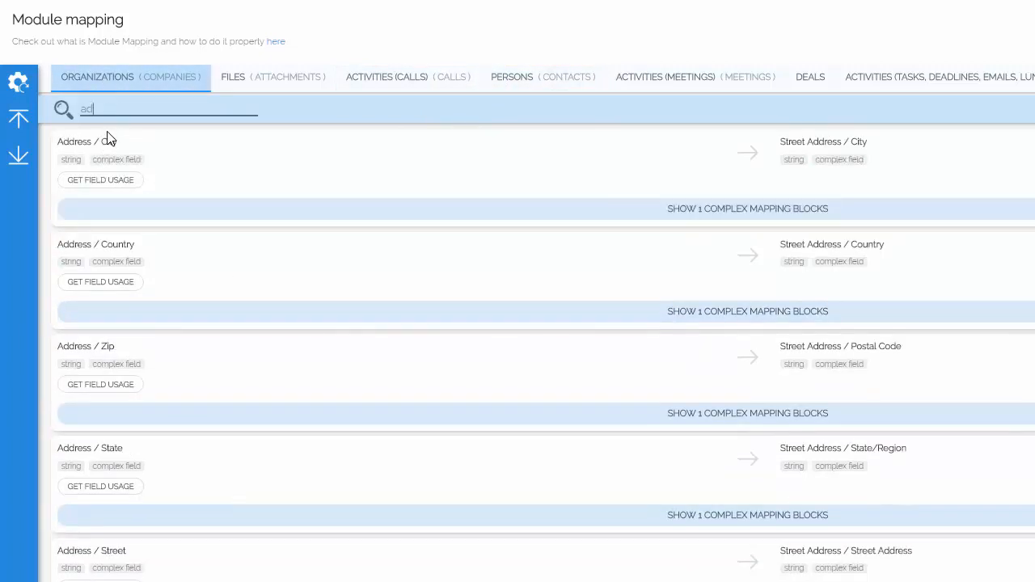
key(BackSpace)
key(BackSpace)
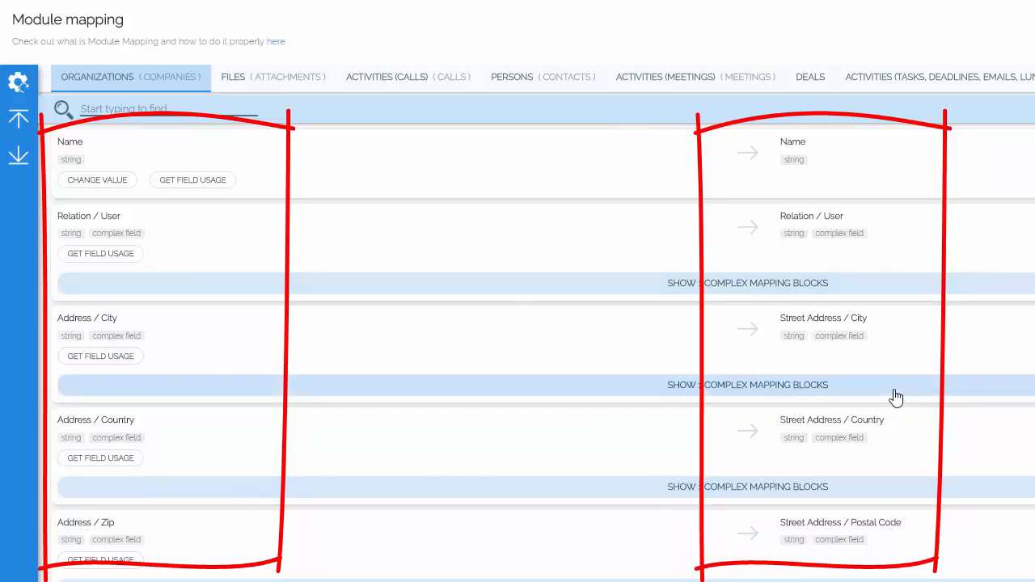
Map the unmapped Pipedrive organization field Update time to the HubSpot field [Renewal] Execute Ticket, keeping Map another fields enabled.
scroll(896, 396, down, 4)
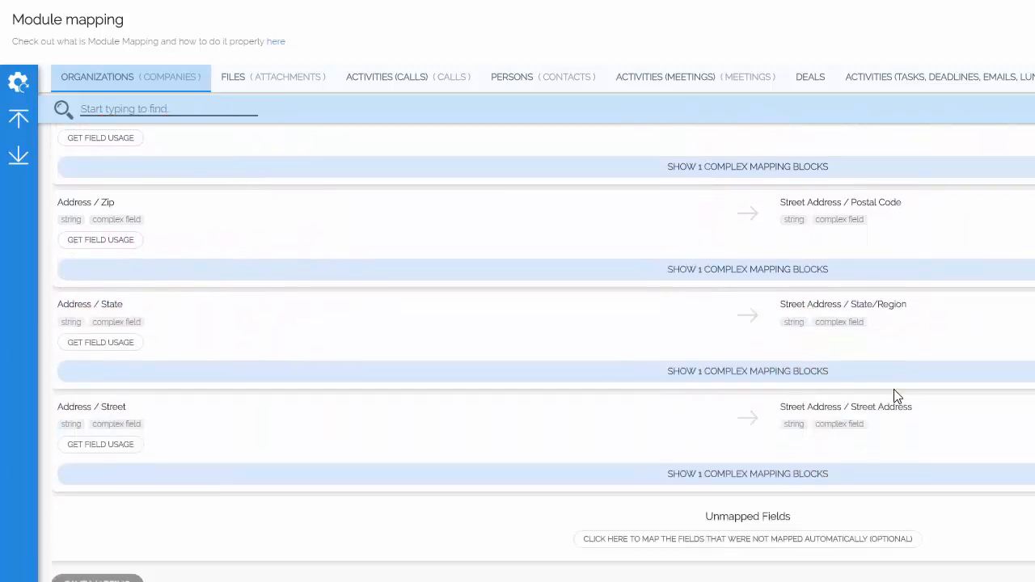
click(836, 539)
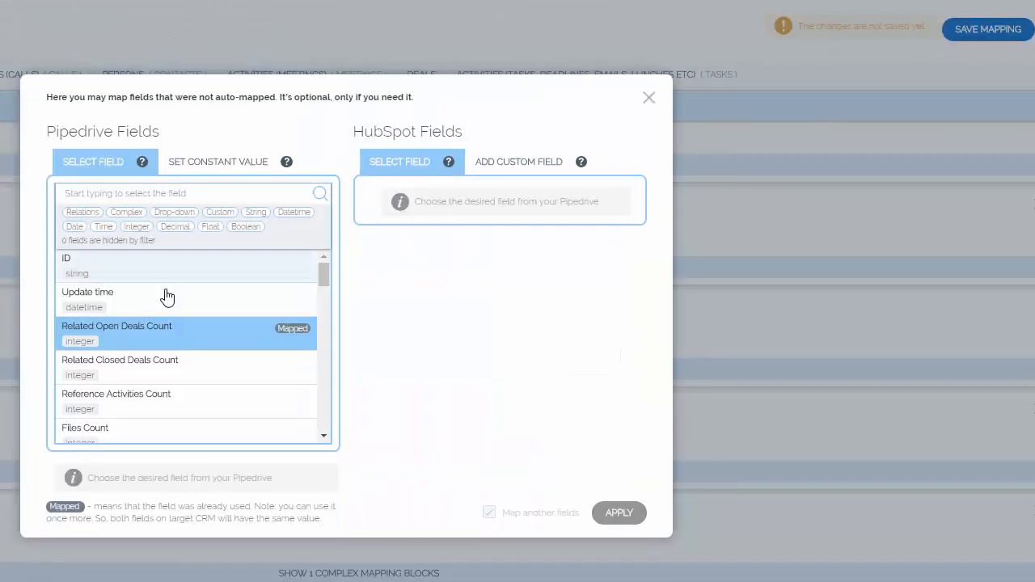
click(166, 297)
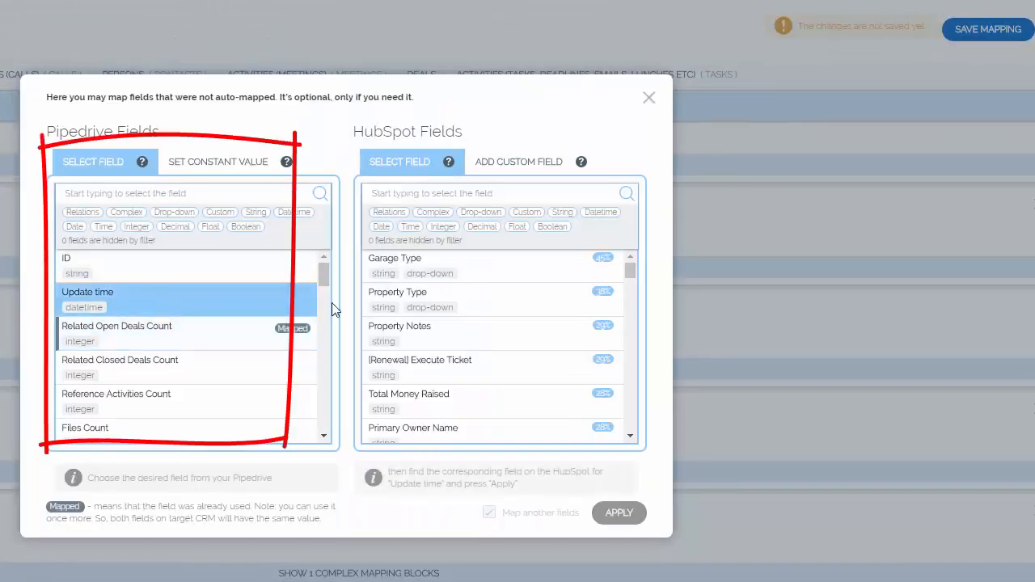
click(436, 370)
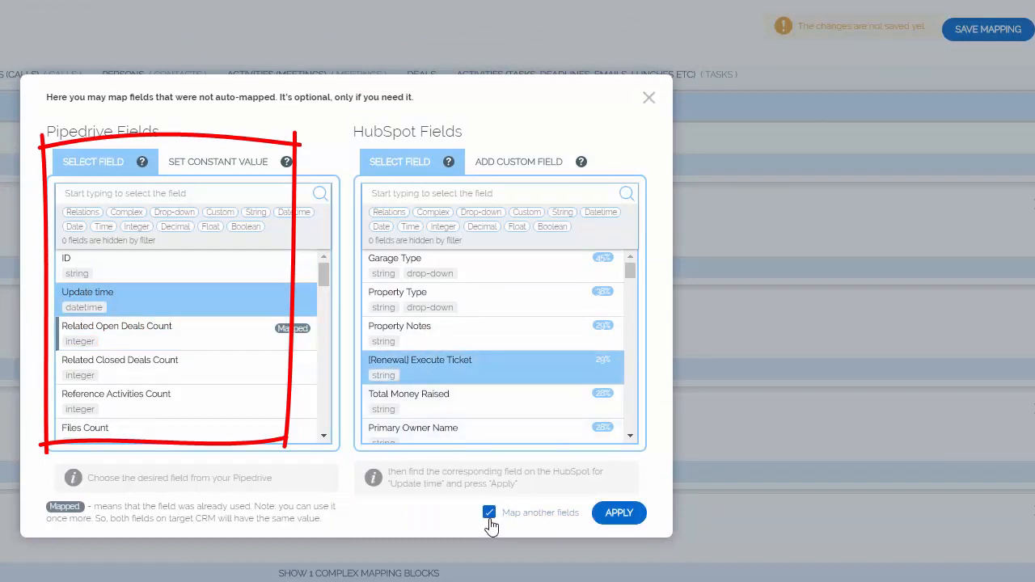
click(612, 511)
Map the Pipedrive organization field Reference Activities Count to the HubSpot field Target Account and apply the mapping.
click(201, 393)
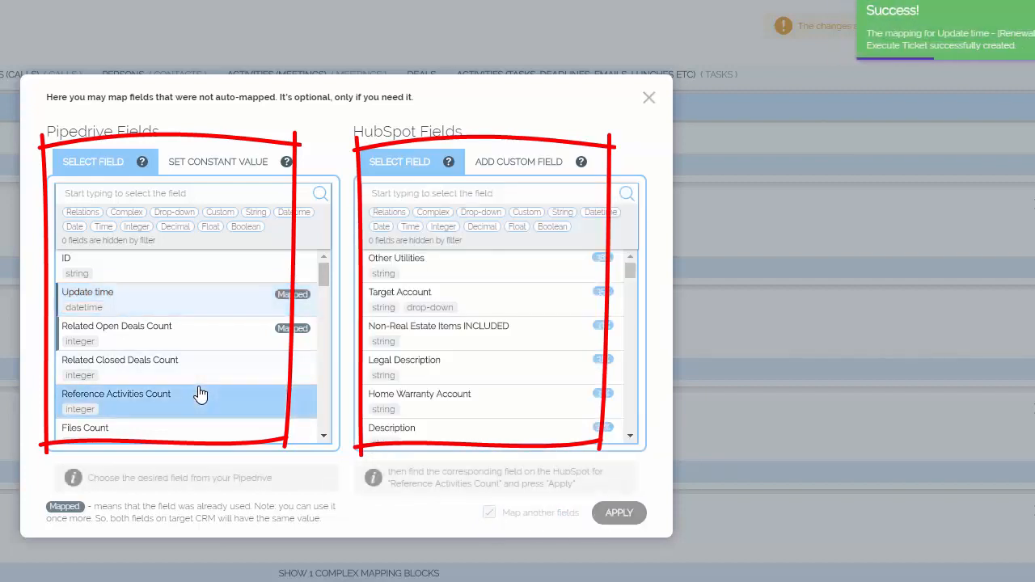
click(402, 297)
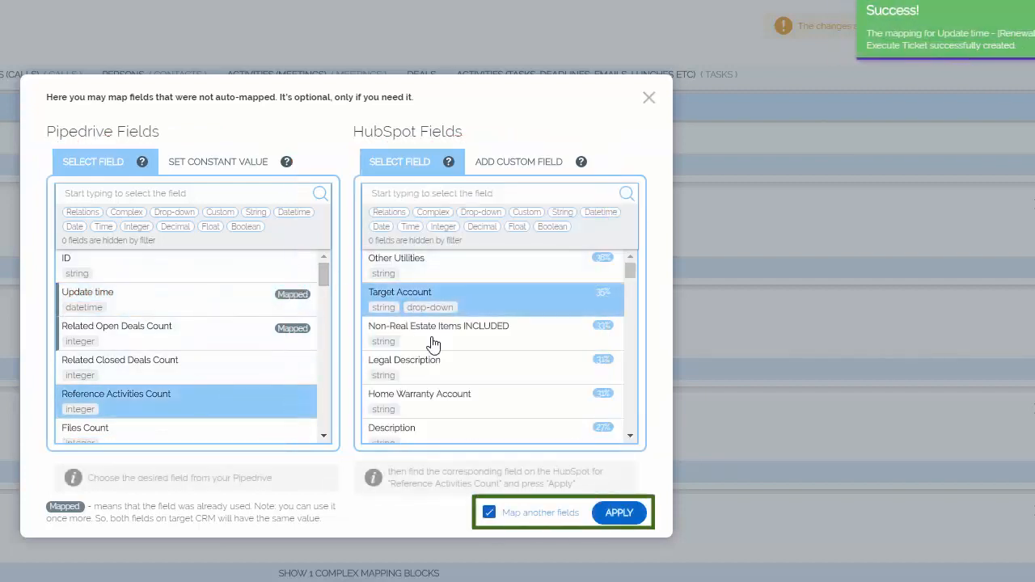
click(610, 513)
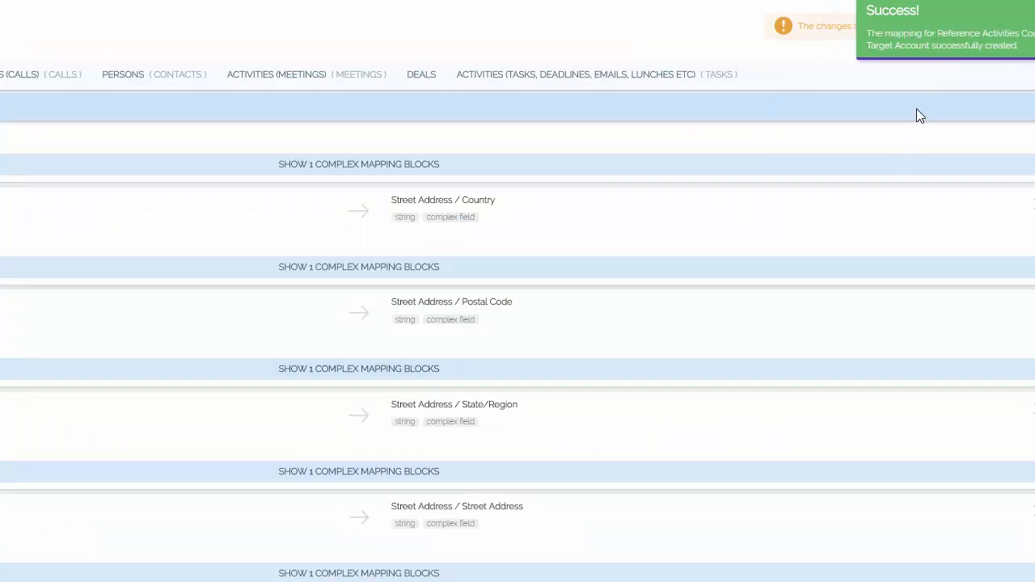
Save the mapping as a new version marked Important, with the title "hrfth" and the description "hfrthr".
click(964, 29)
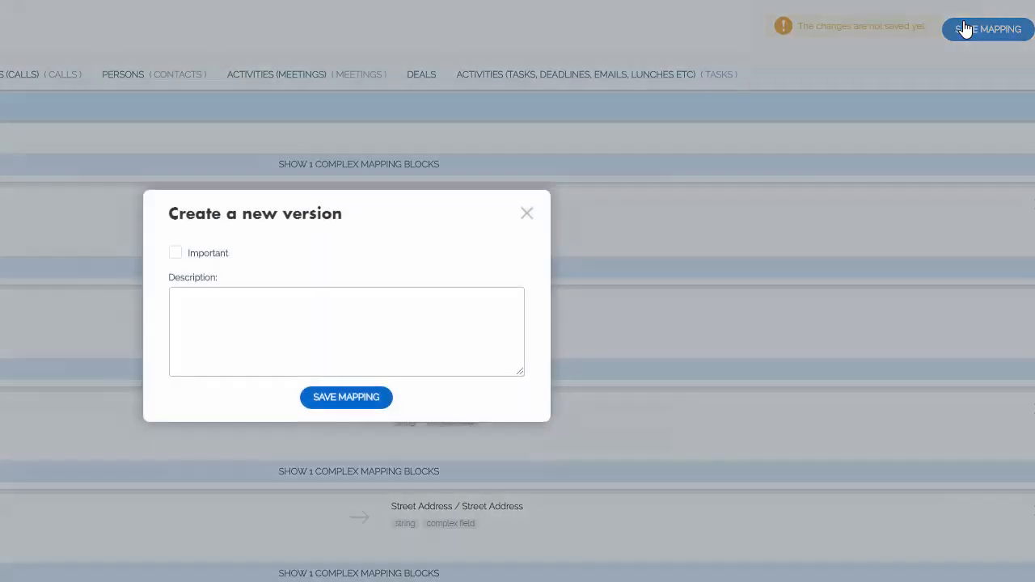
click(377, 343)
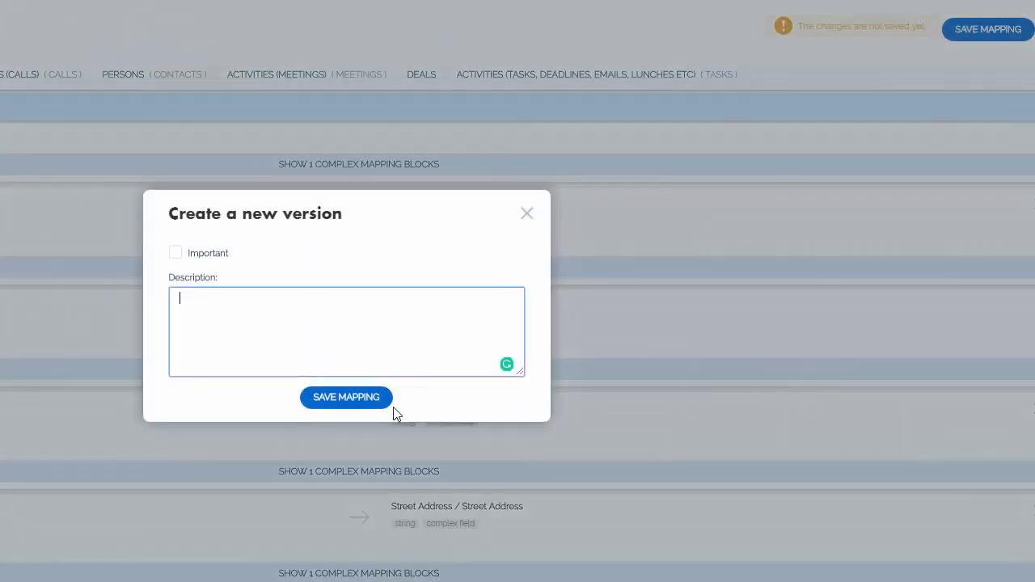
click(175, 254)
click(264, 281)
text(hrfth)
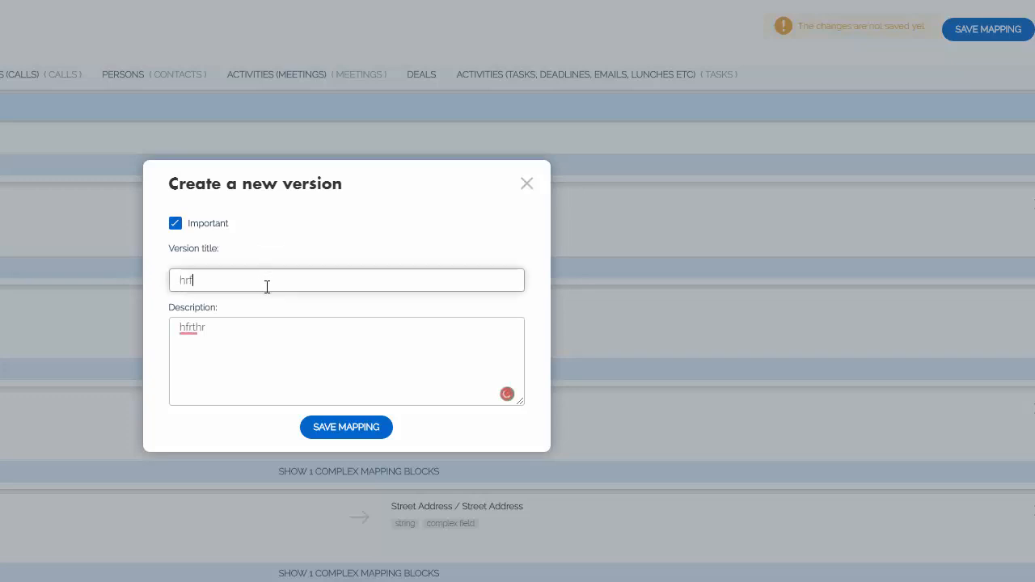
click(347, 429)
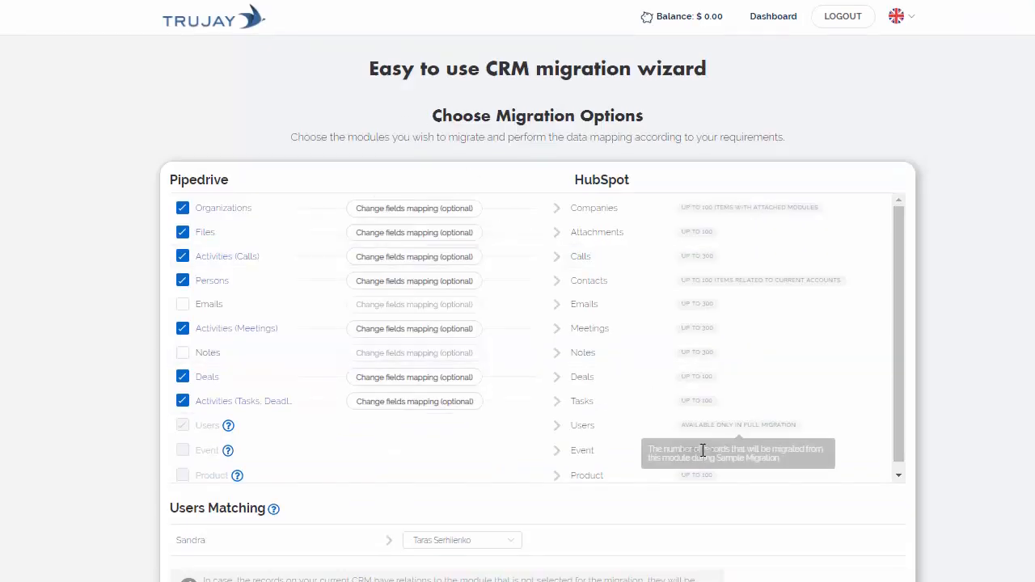
Start the sample migration with the customized options, check its progress details and close them.
scroll(769, 453, down, 3)
click(752, 479)
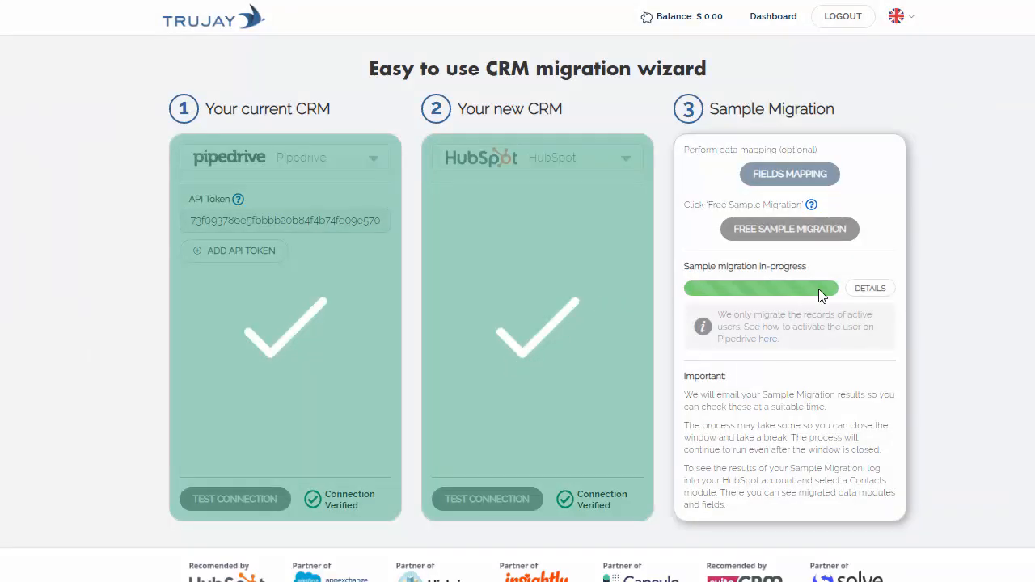
click(870, 288)
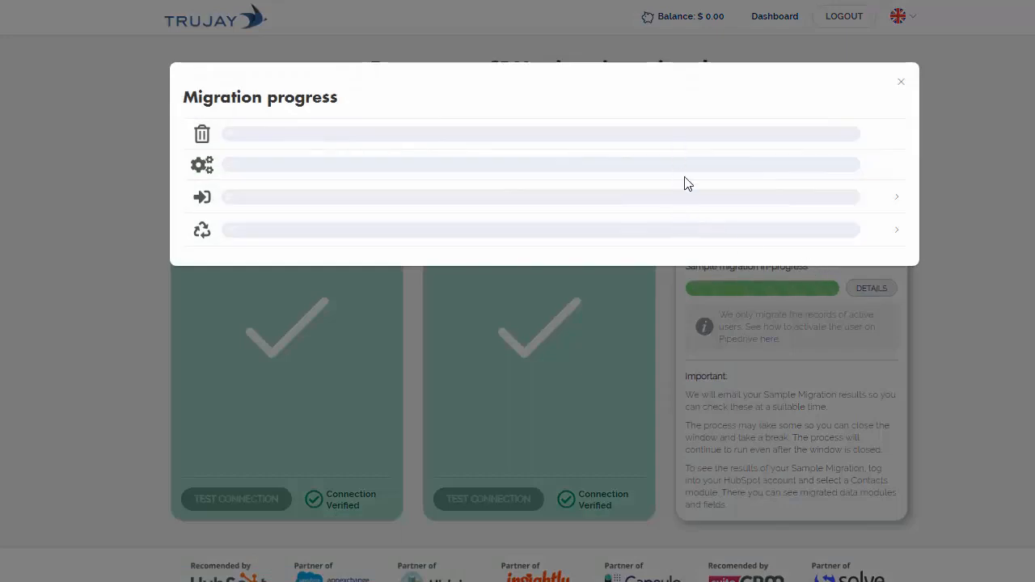
click(899, 84)
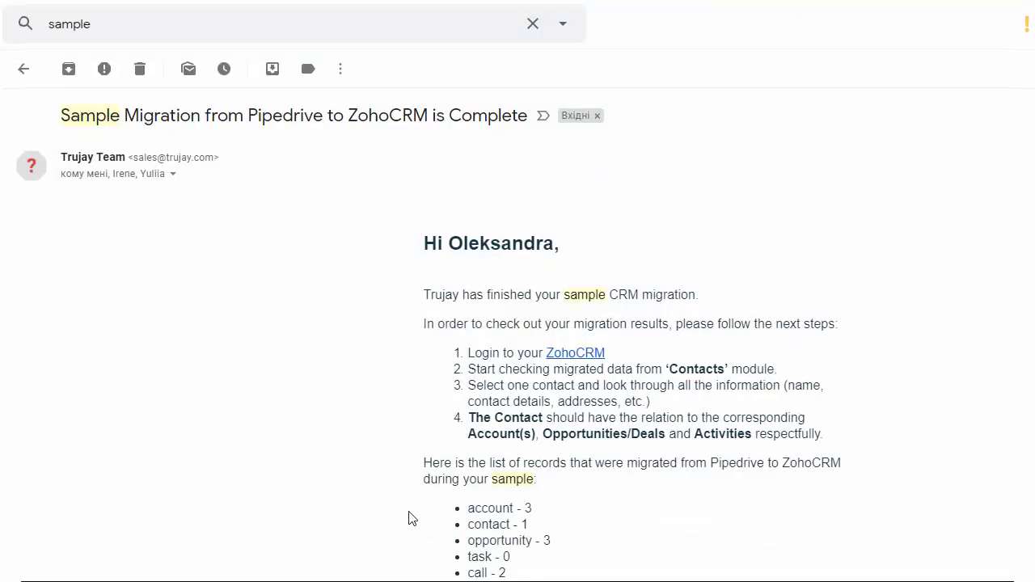
Read the sample migration completion email and review the migrated records per module in the Sample Results.
scroll(408, 518, down, 3)
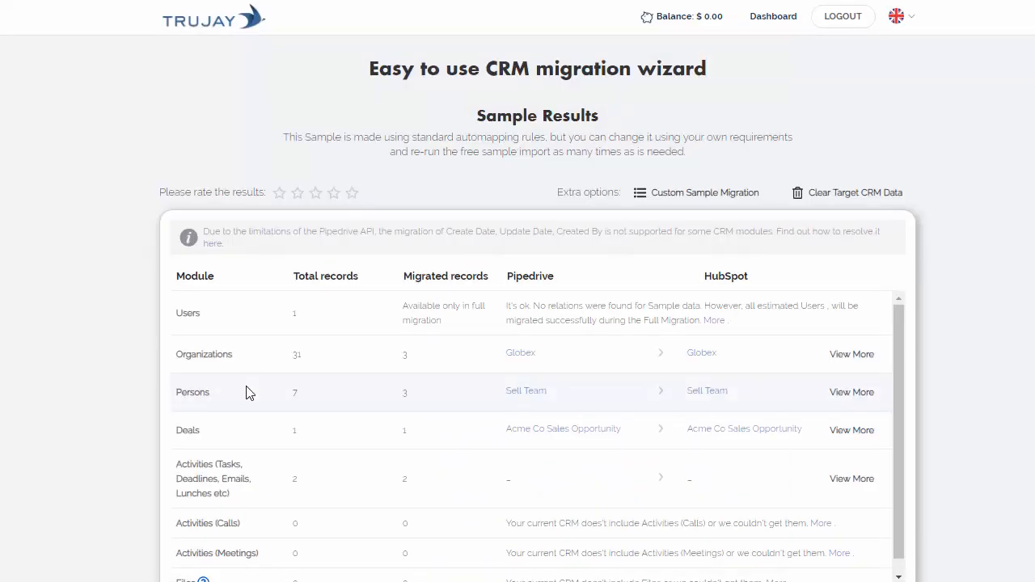
scroll(247, 393, down, 3)
scroll(197, 476, down, 3)
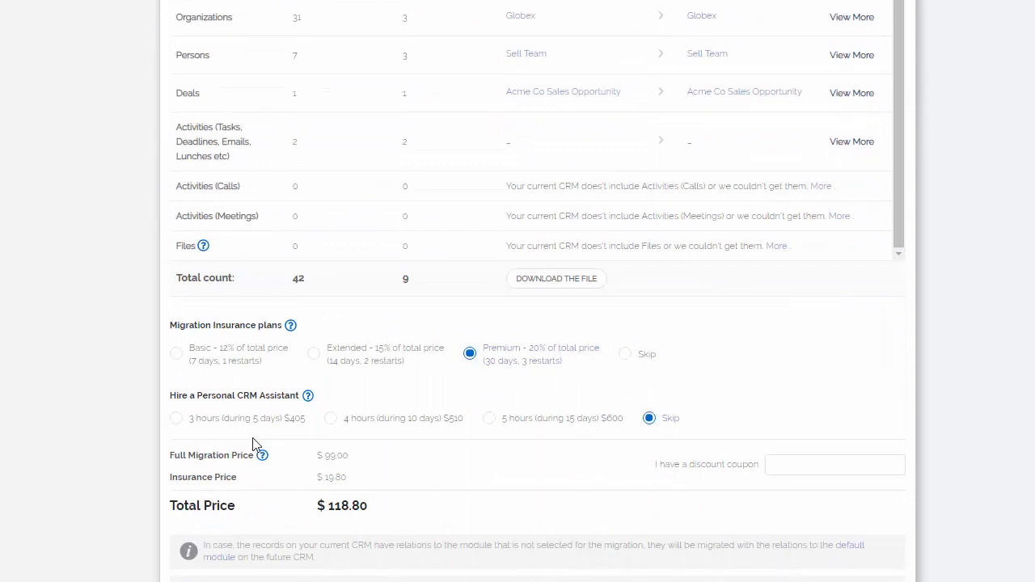
Choose the Premium migration insurance plan and the 5 hours (during 15 days) Personal CRM Assistant, trying the Extended and 4 hours options first.
click(331, 363)
click(485, 356)
click(494, 424)
click(465, 427)
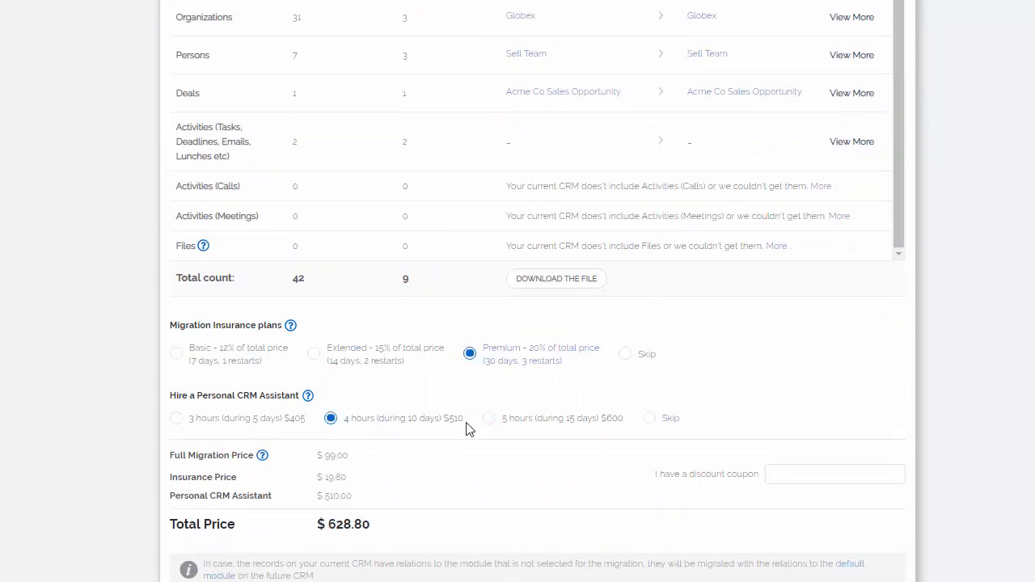
click(489, 419)
scroll(444, 460, down, 3)
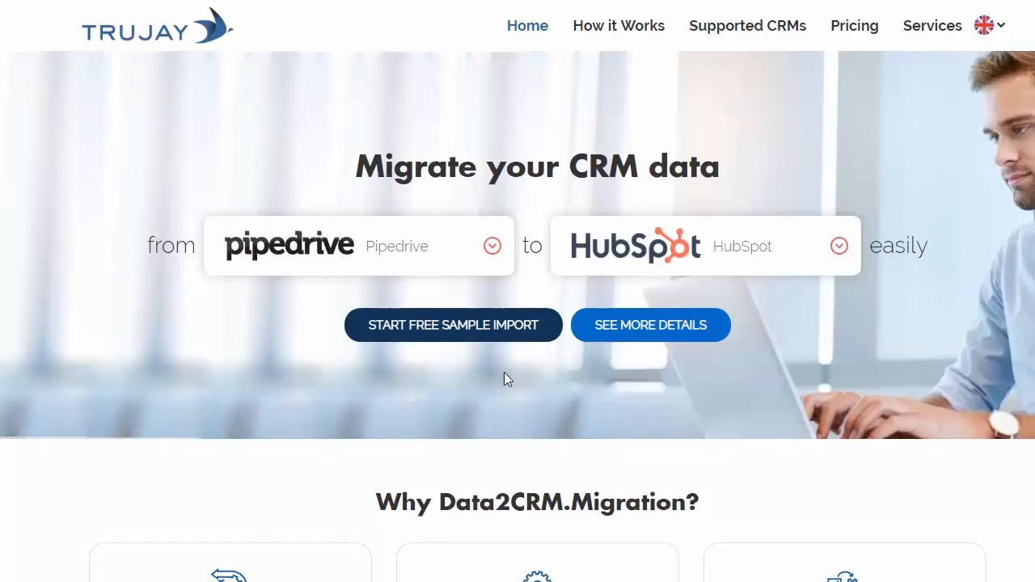
Review the Trujay home page from the service benefits through supported CRMs and testimonials to the footer, and return to its beginning.
scroll(527, 411, down, 4)
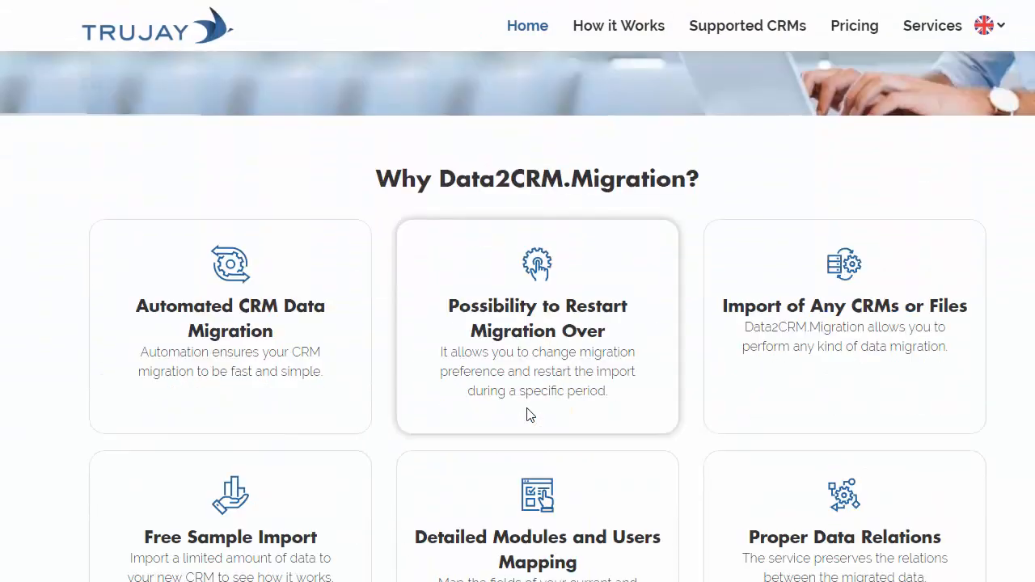
scroll(527, 416, down, 2)
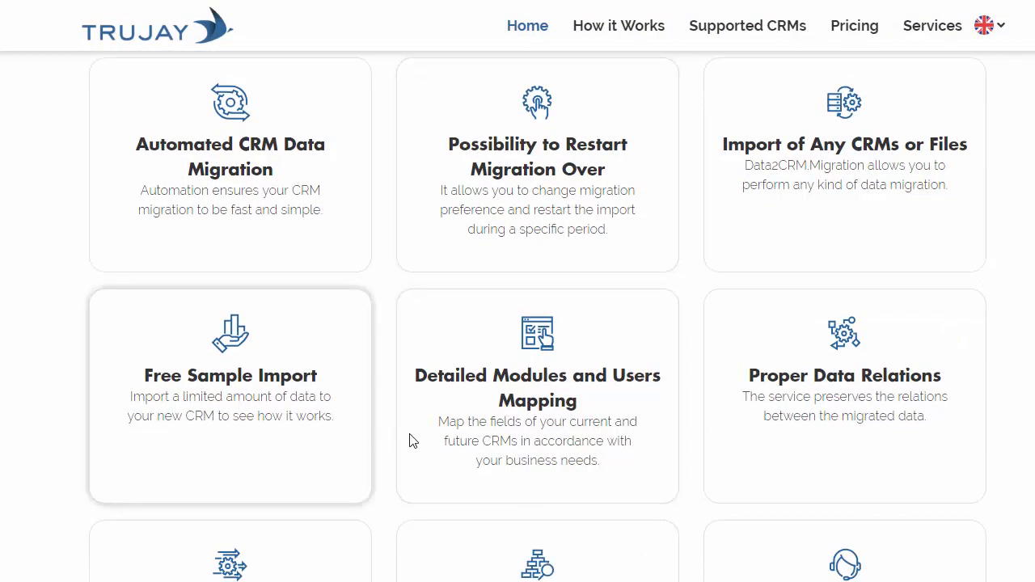
scroll(738, 449, down, 1)
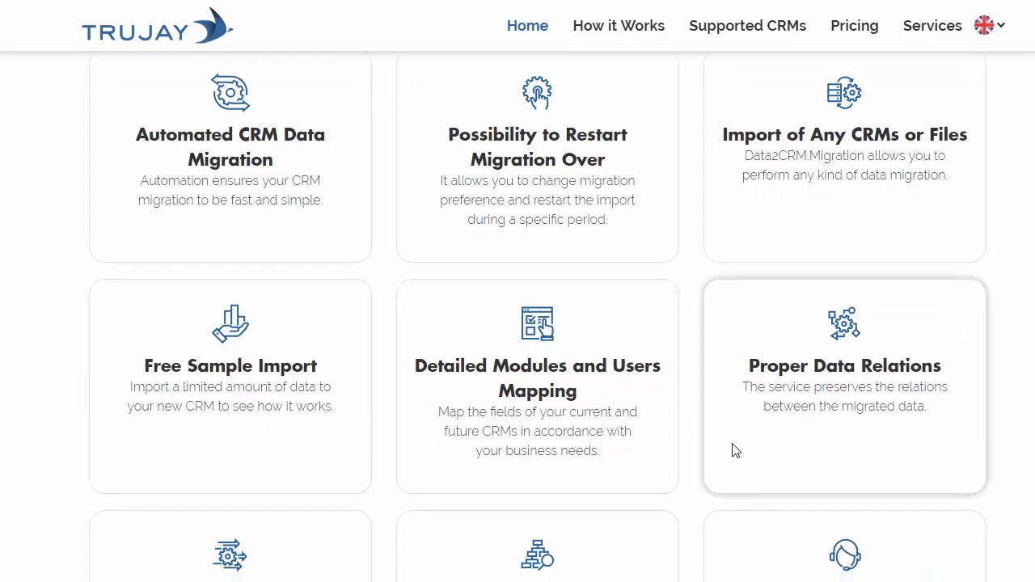
scroll(732, 450, down, 1)
scroll(621, 457, down, 2)
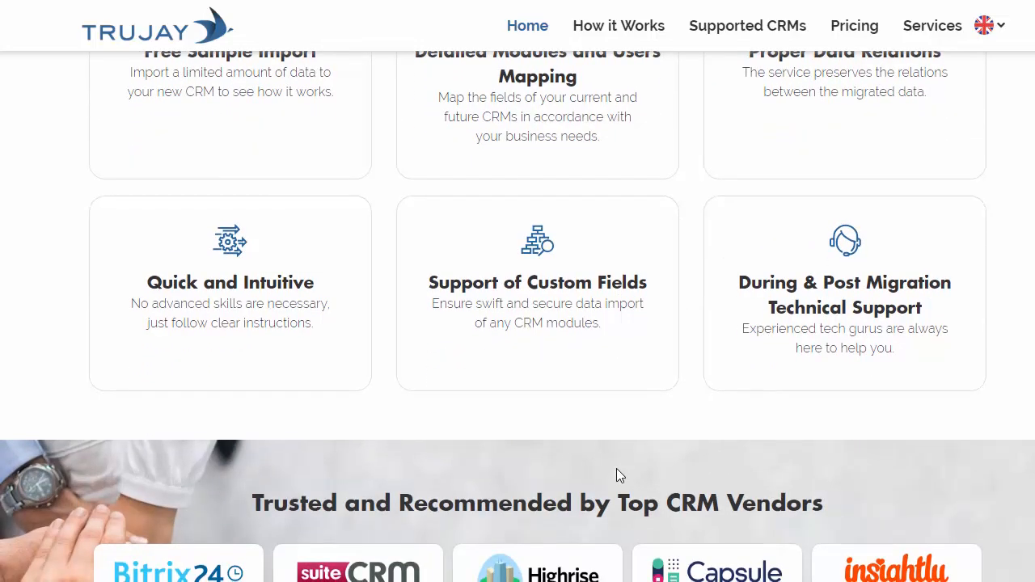
scroll(616, 474, down, 2)
scroll(619, 476, down, 1)
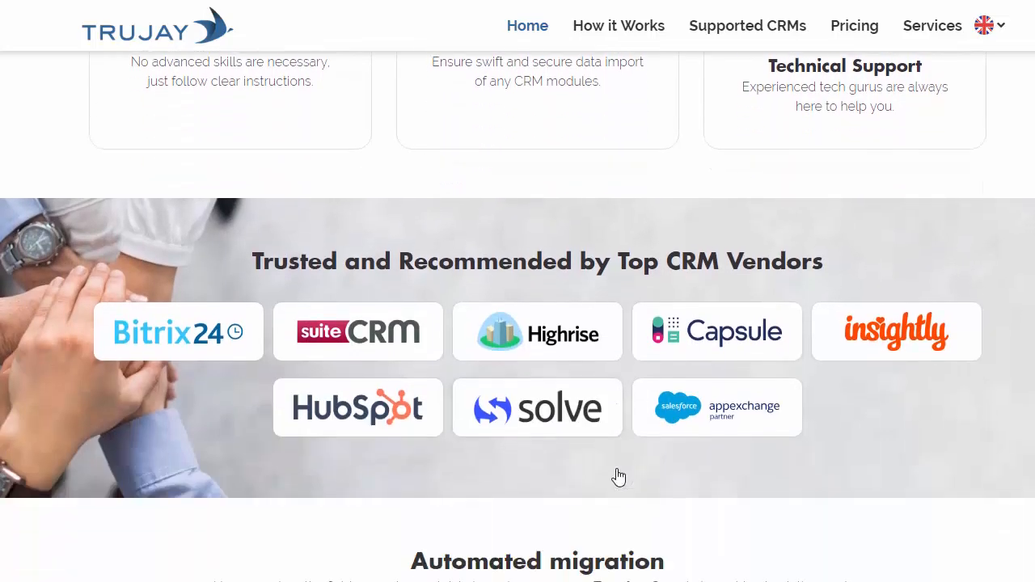
scroll(618, 476, down, 4)
scroll(620, 474, down, 1)
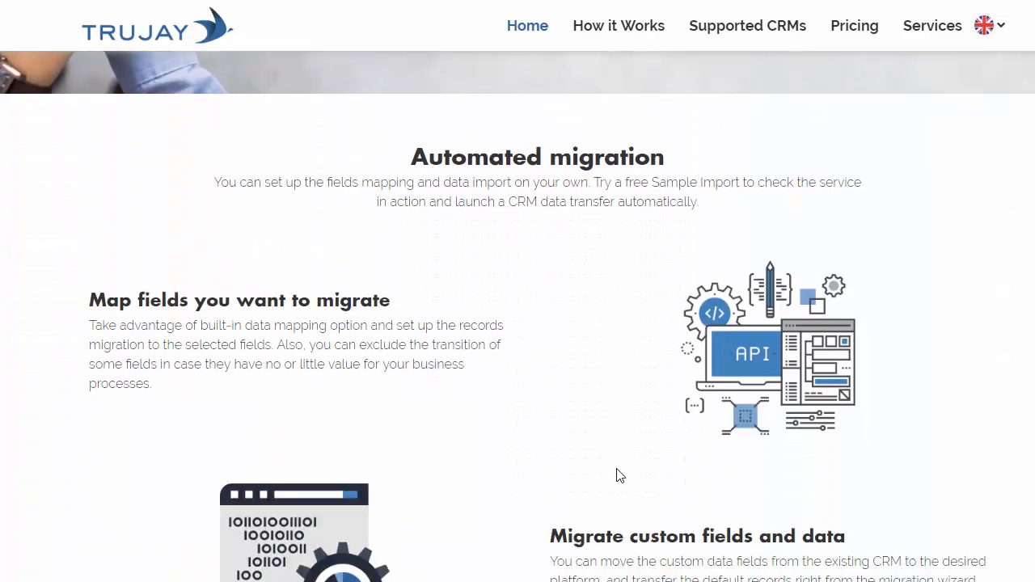
scroll(619, 475, down, 5)
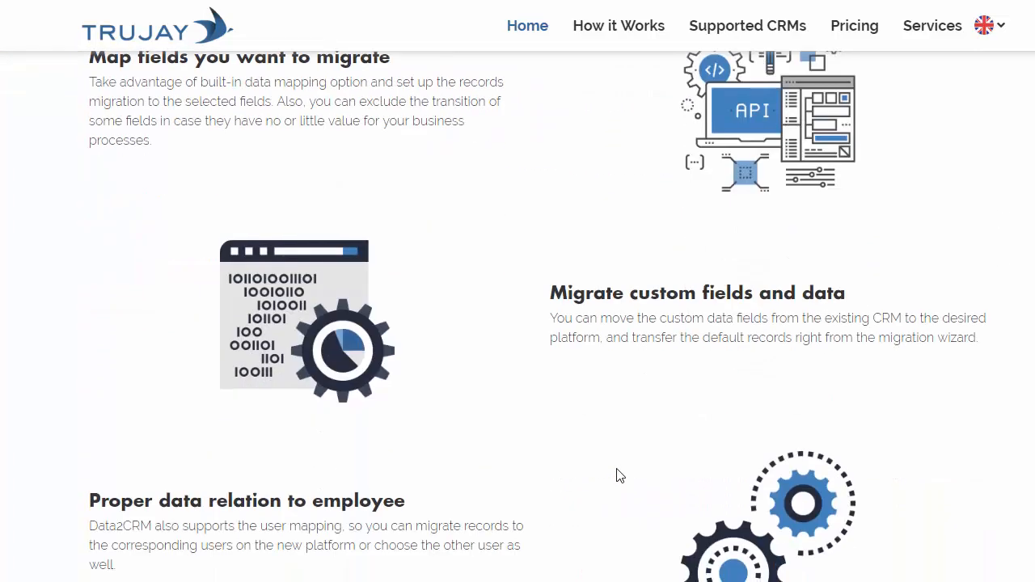
scroll(616, 476, down, 4)
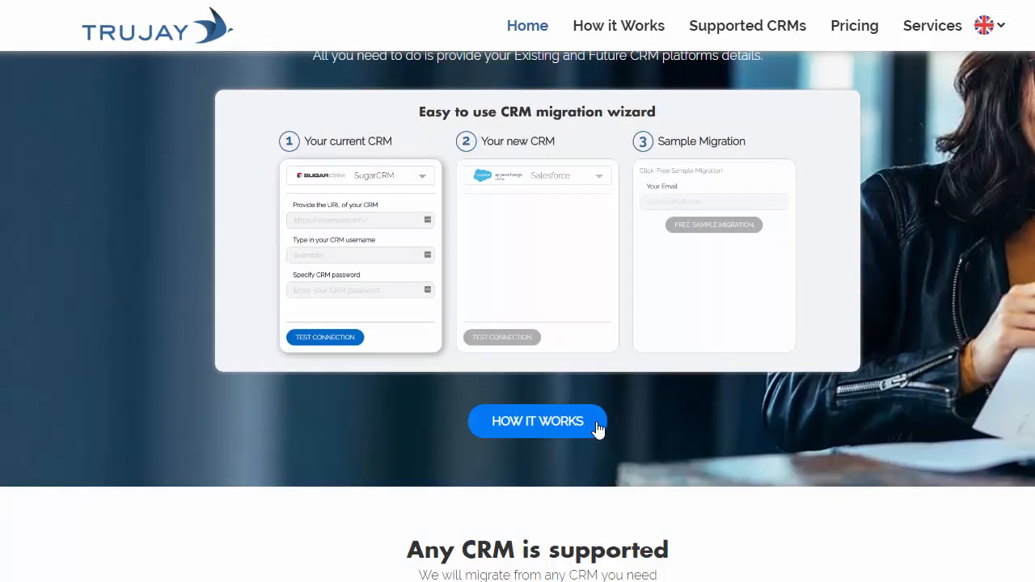
scroll(596, 423, down, 2)
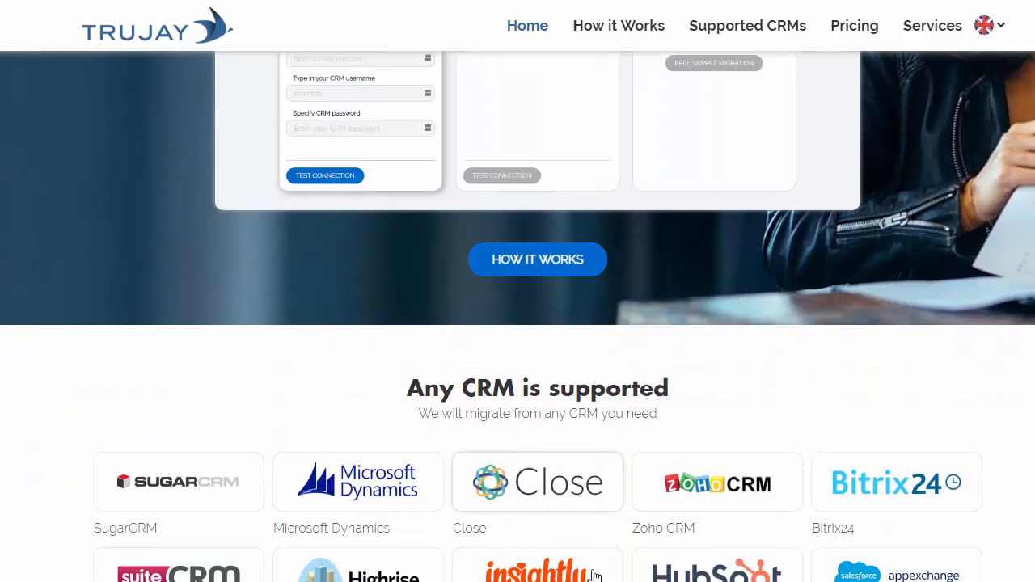
scroll(704, 570, down, 2)
scroll(705, 570, down, 2)
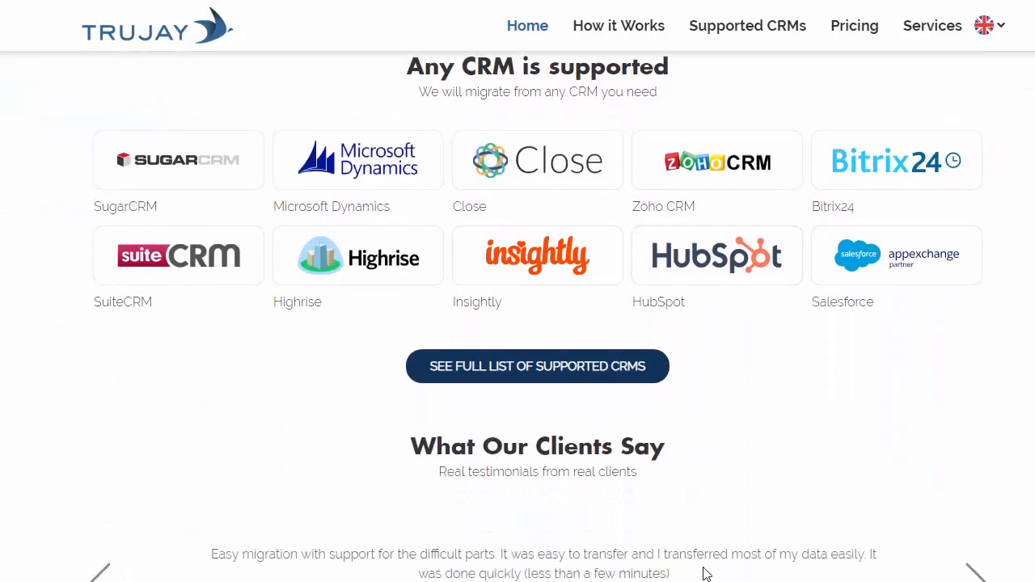
scroll(700, 554, down, 2)
scroll(703, 551, down, 2)
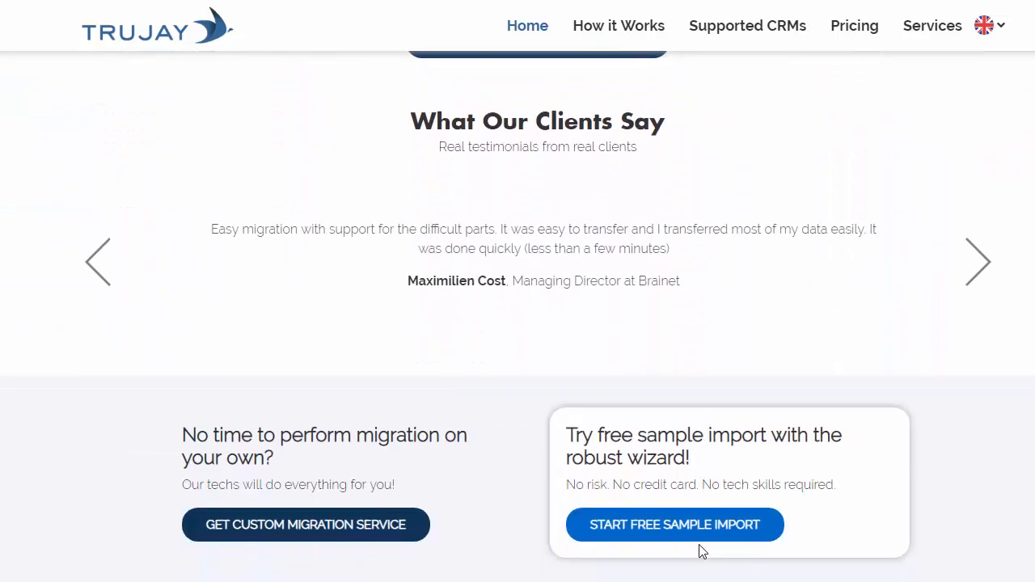
scroll(701, 552, down, 2)
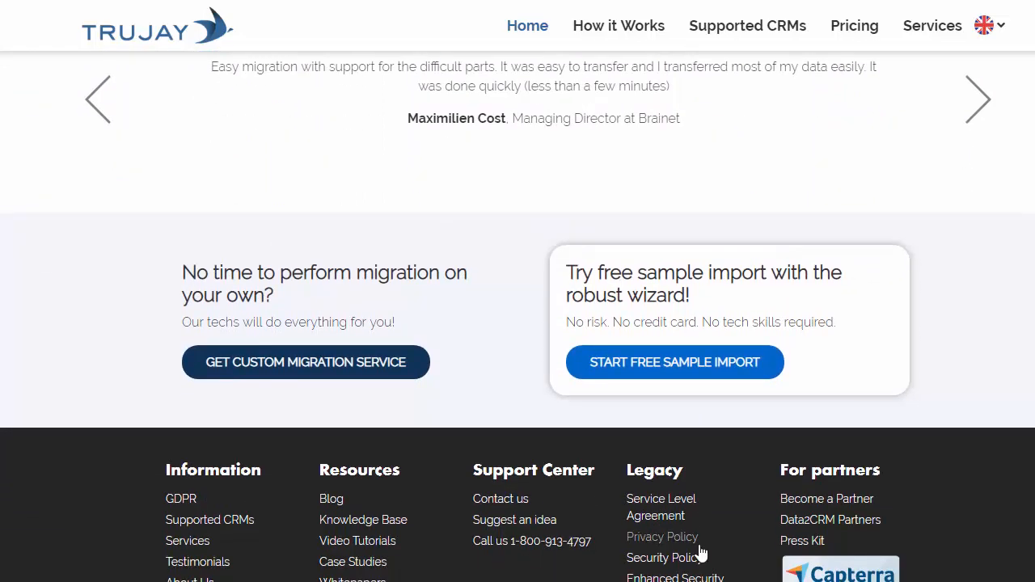
scroll(701, 552, down, 1)
scroll(700, 552, down, 1)
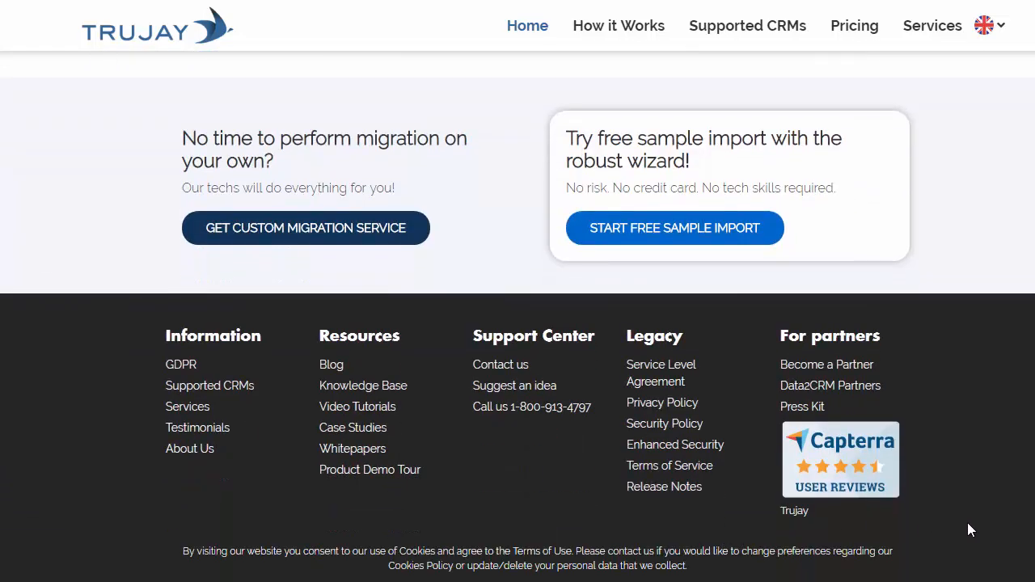
key(Home)
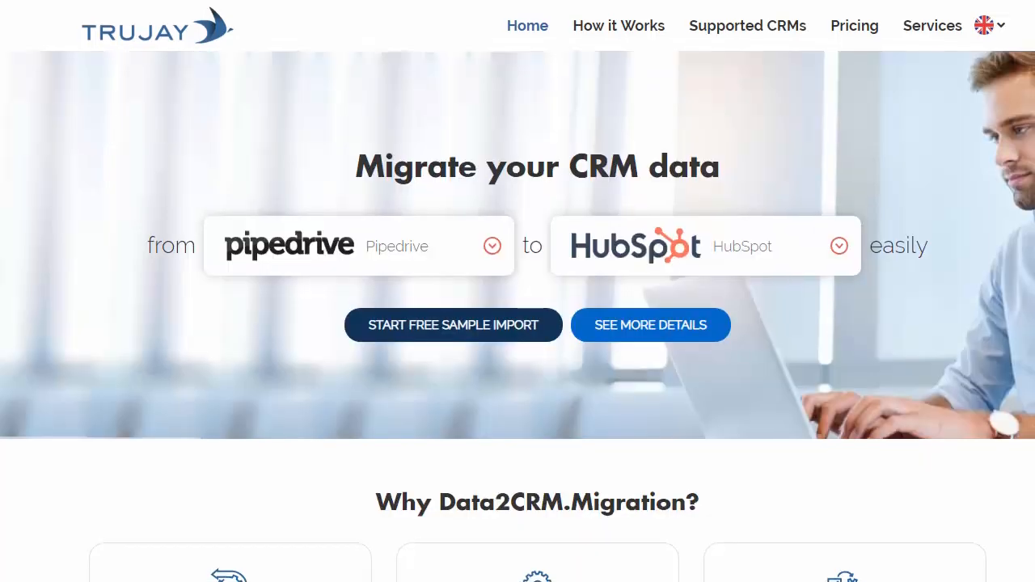